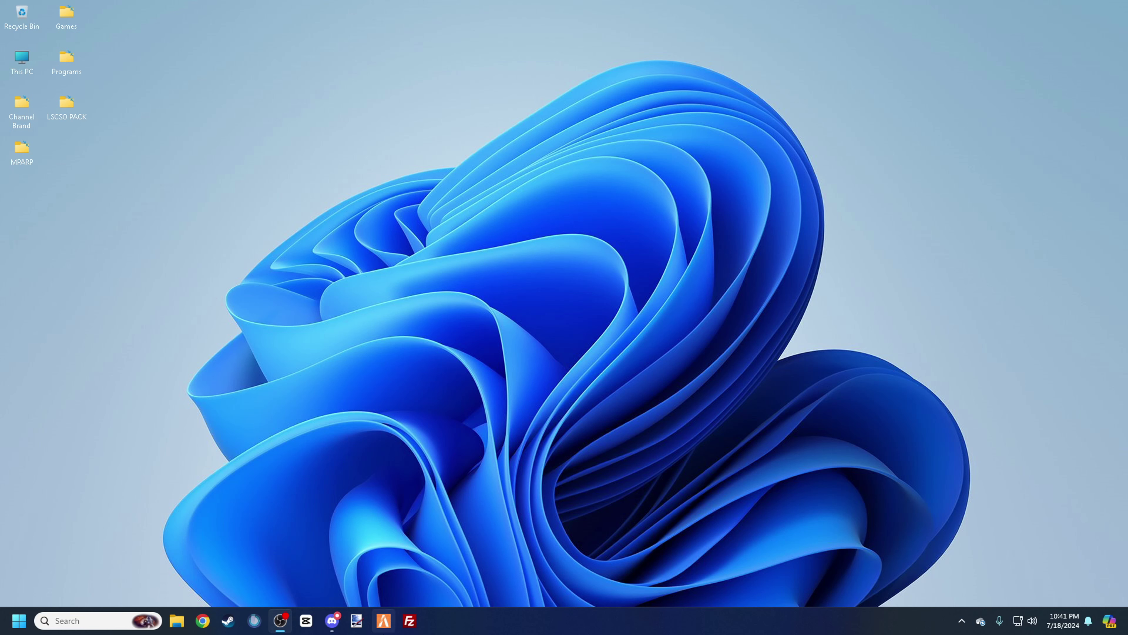
Step: Search Google for 'corefx fivem' and follow the CoreFX v0.10.1 Patreon post's download link to MEGA
click(203, 620)
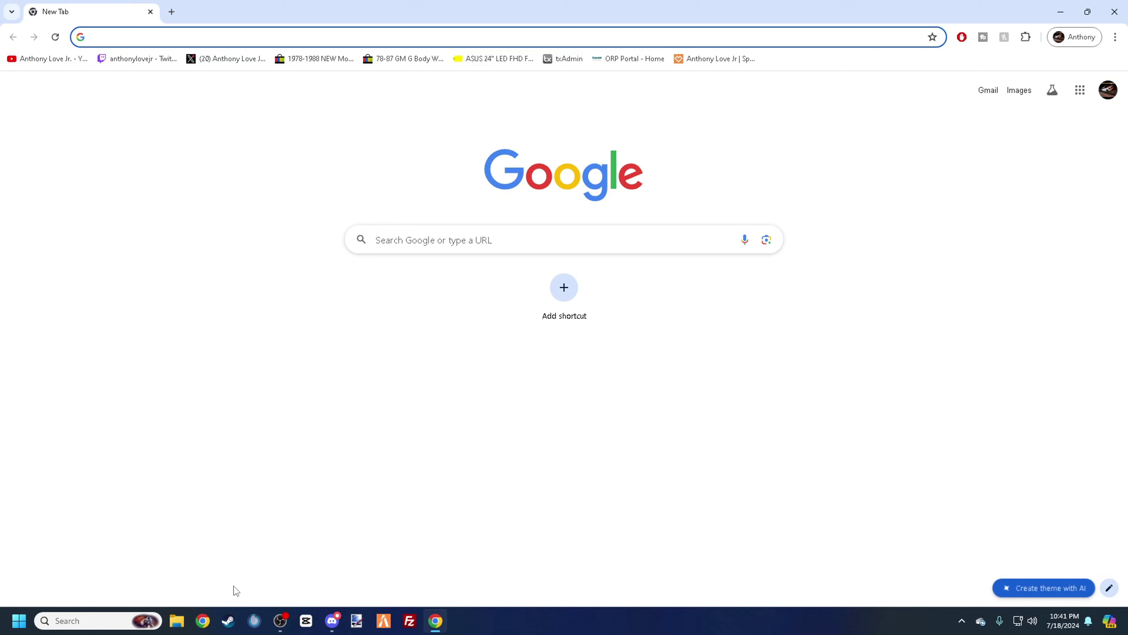
click(460, 235)
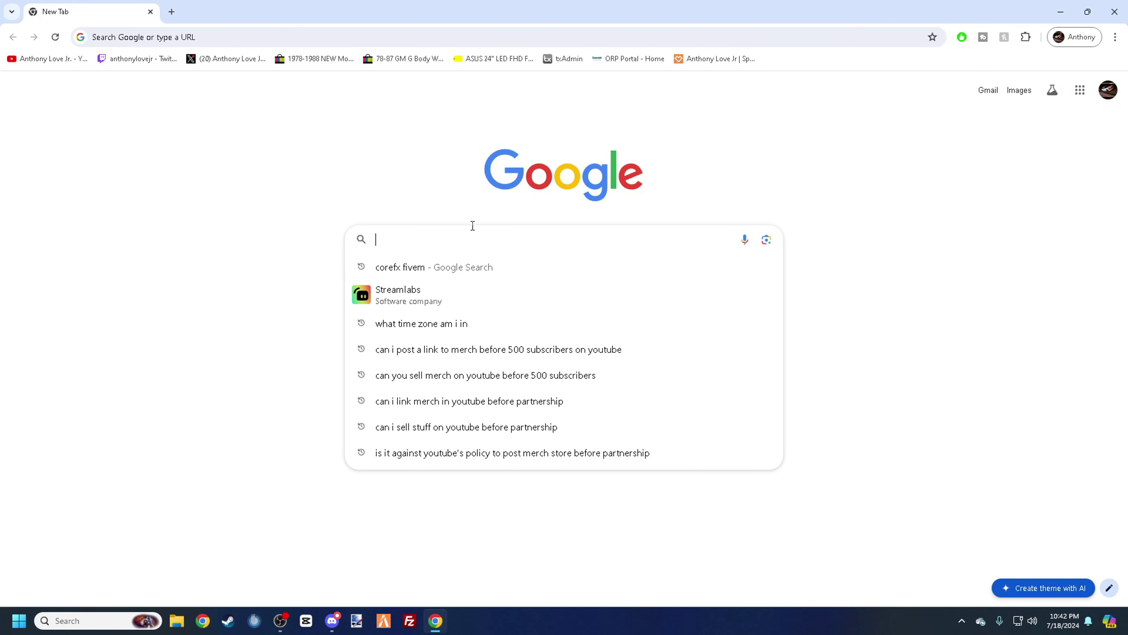
click(425, 267)
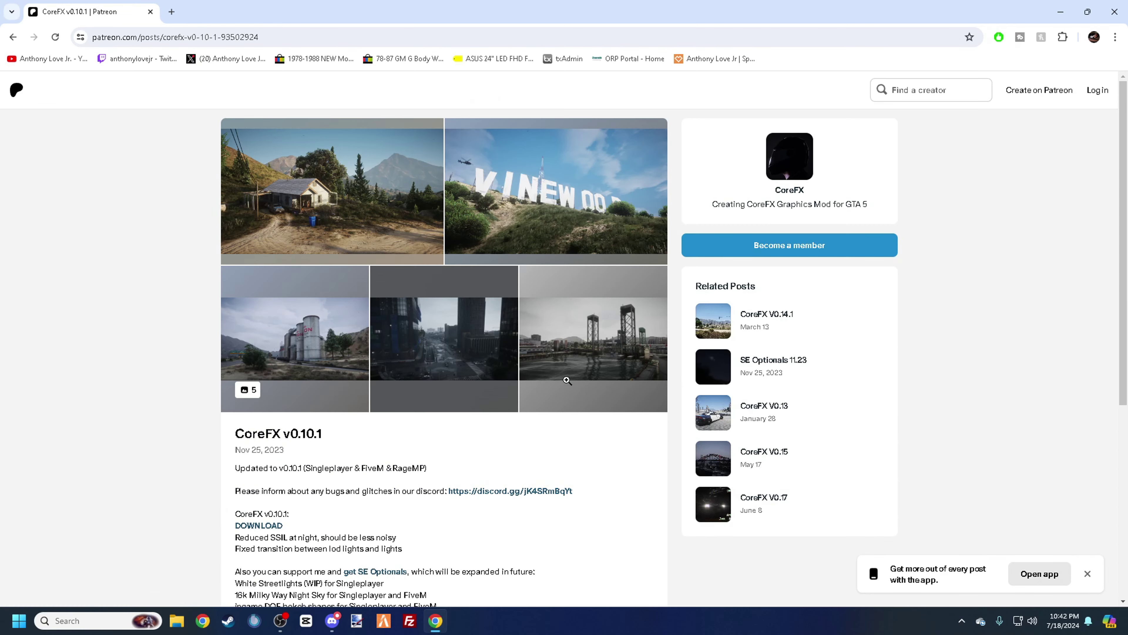
click(268, 526)
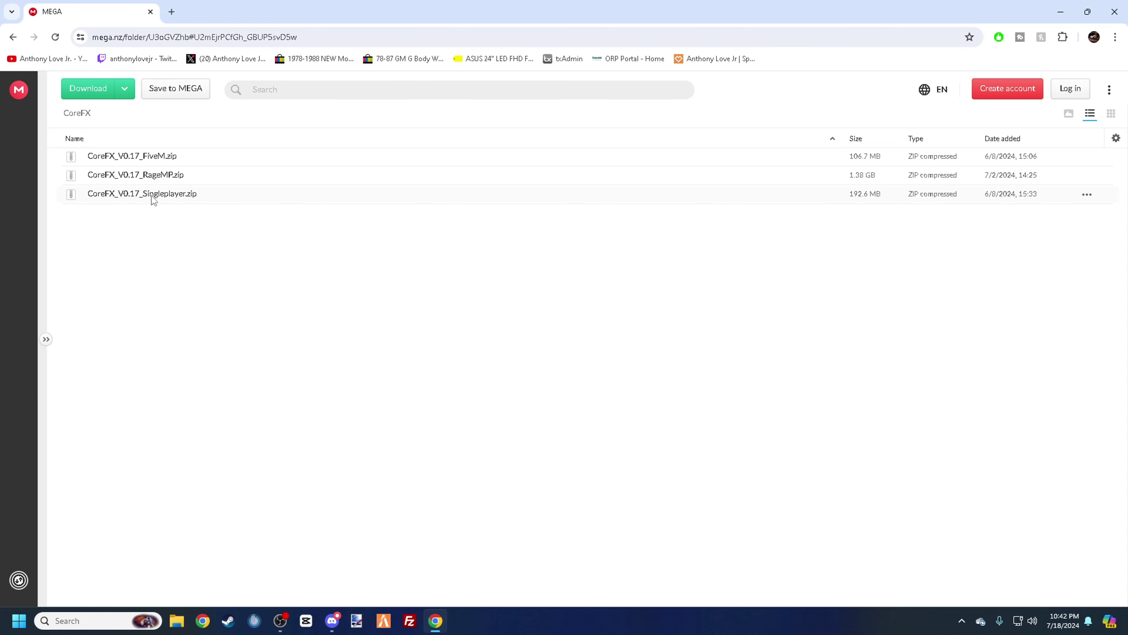
Step: Select CoreFX_V0.17_FiveM.zip in the MEGA folder and start downloading it
click(164, 162)
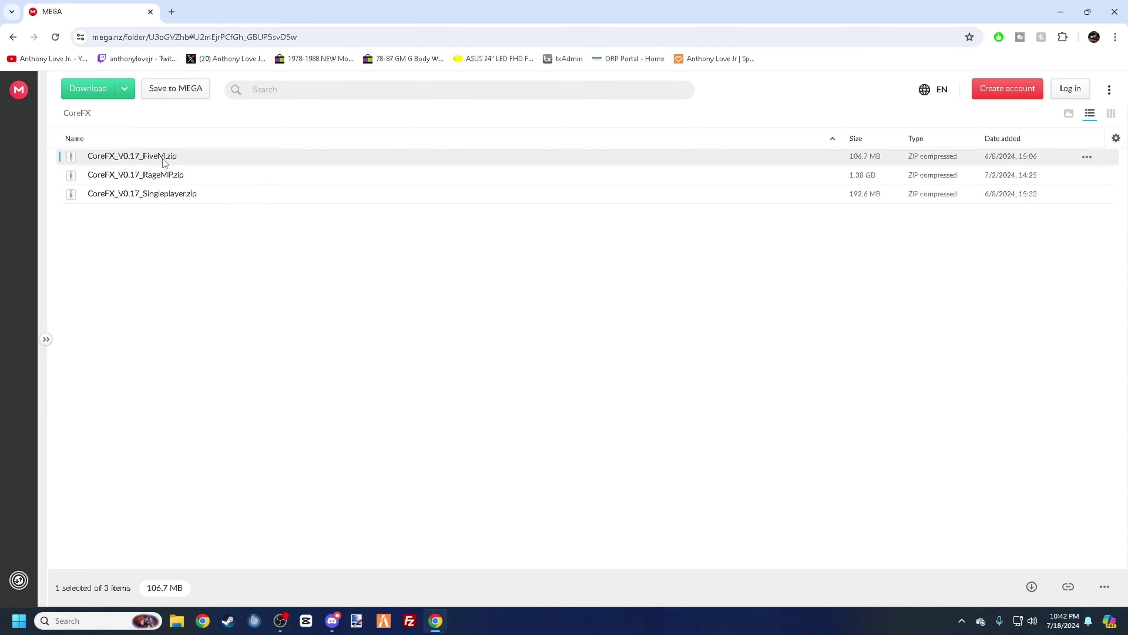
click(89, 89)
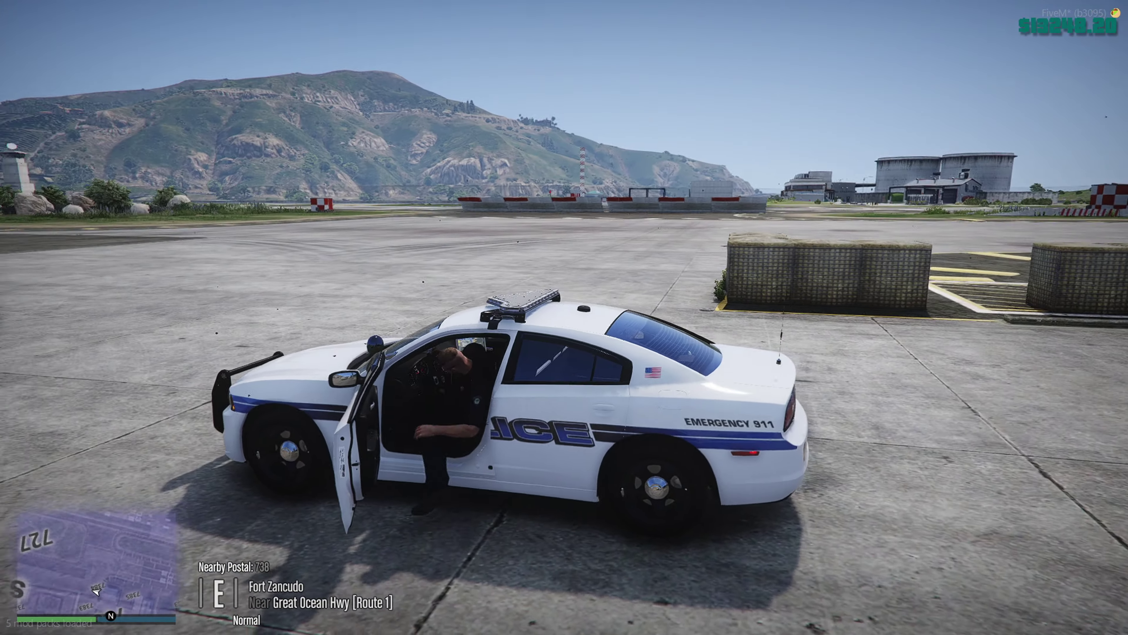
Step: Turn on the patrol car's emergency light bar with the Q key
key(q)
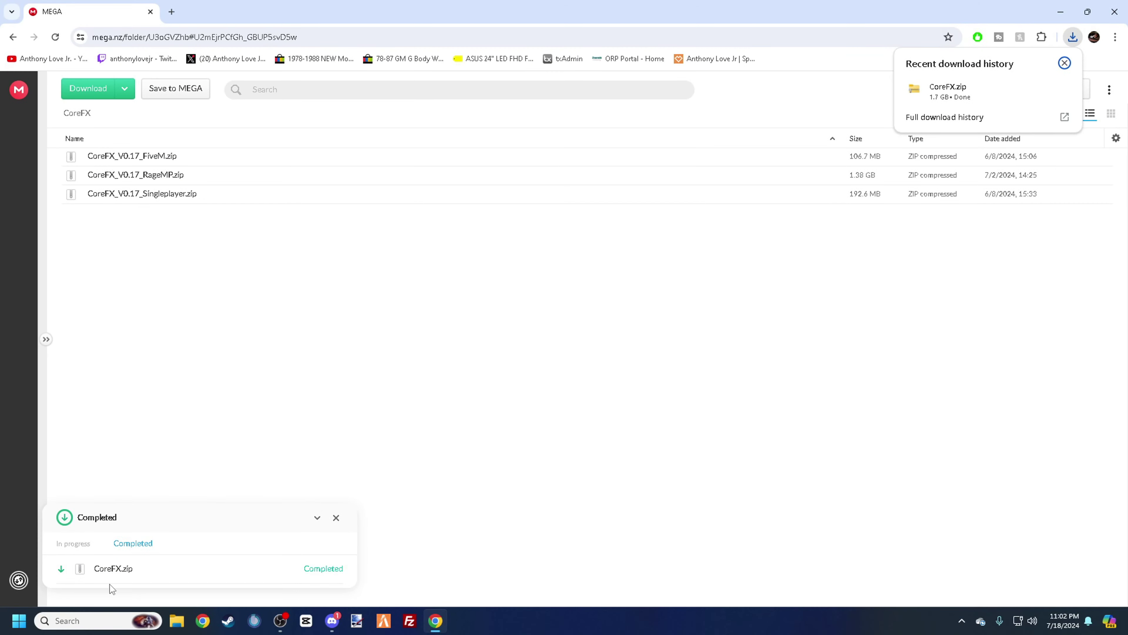
Step: Open CoreFX.zip, close Chrome, and browse to CoreFX › CoreFX_V0.17_FiveM.zip › FiveM › CoreFX
click(982, 101)
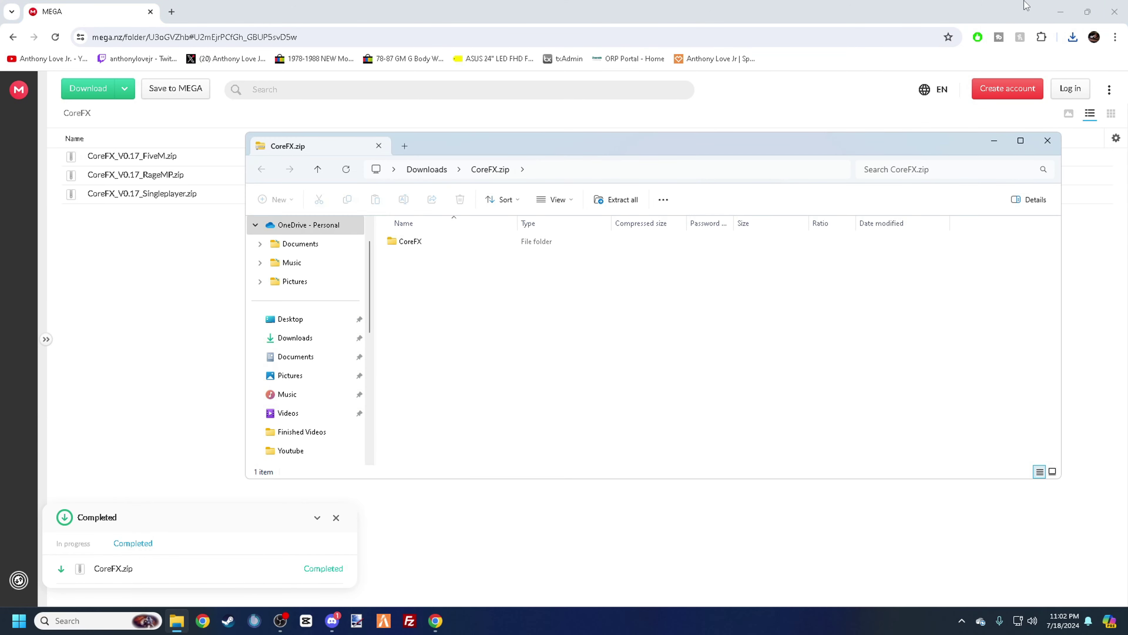
click(1115, 12)
click(436, 245)
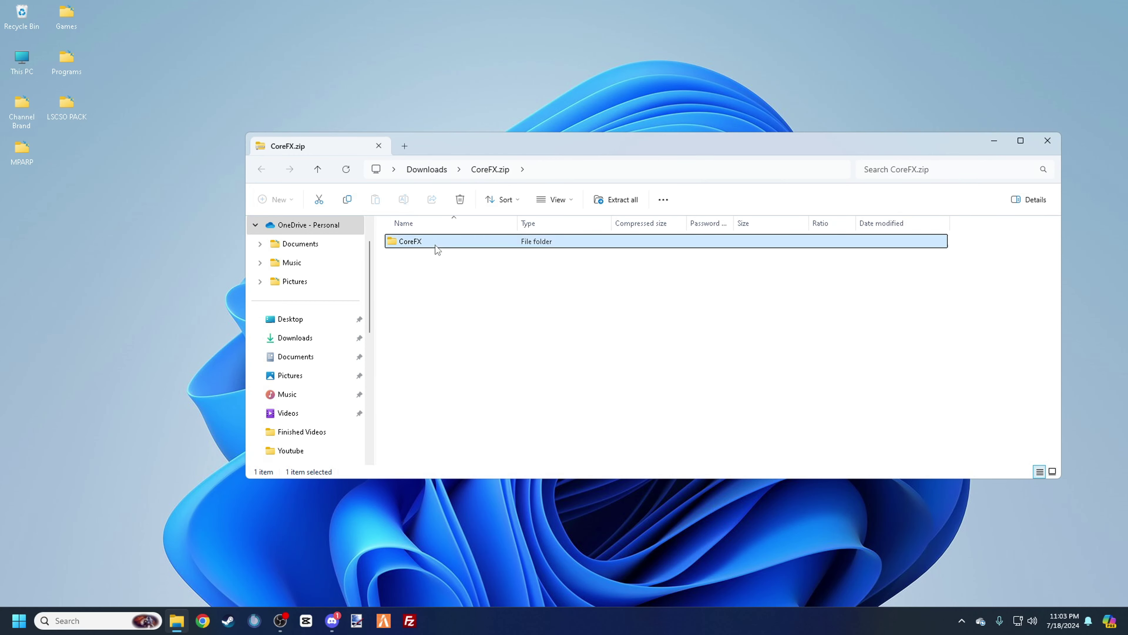
double_click(436, 245)
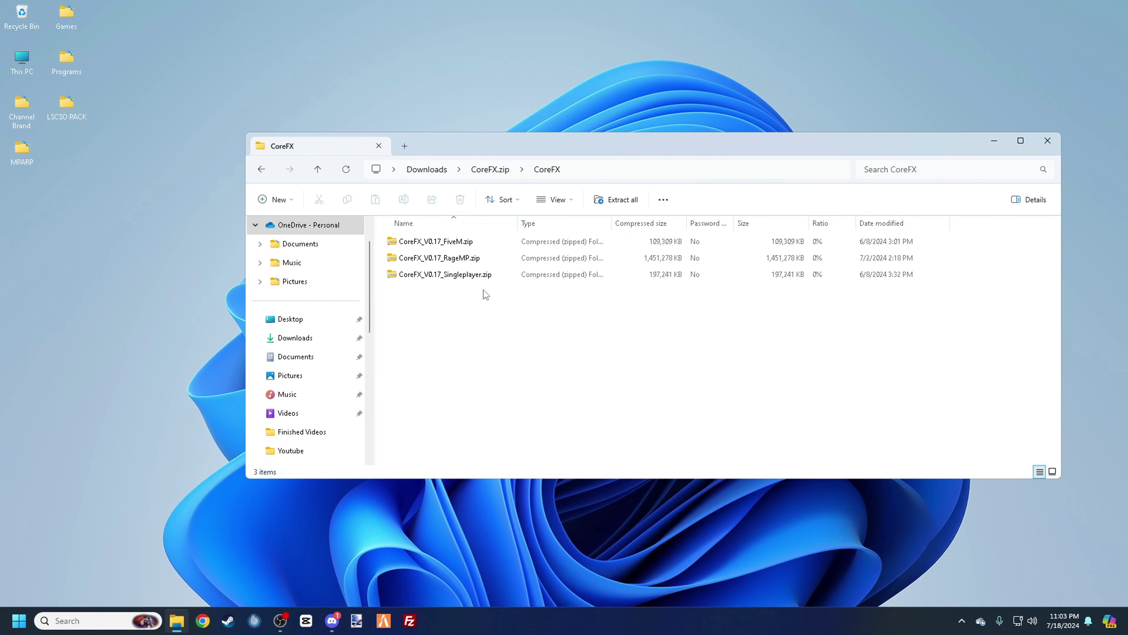
click(463, 246)
double_click(463, 245)
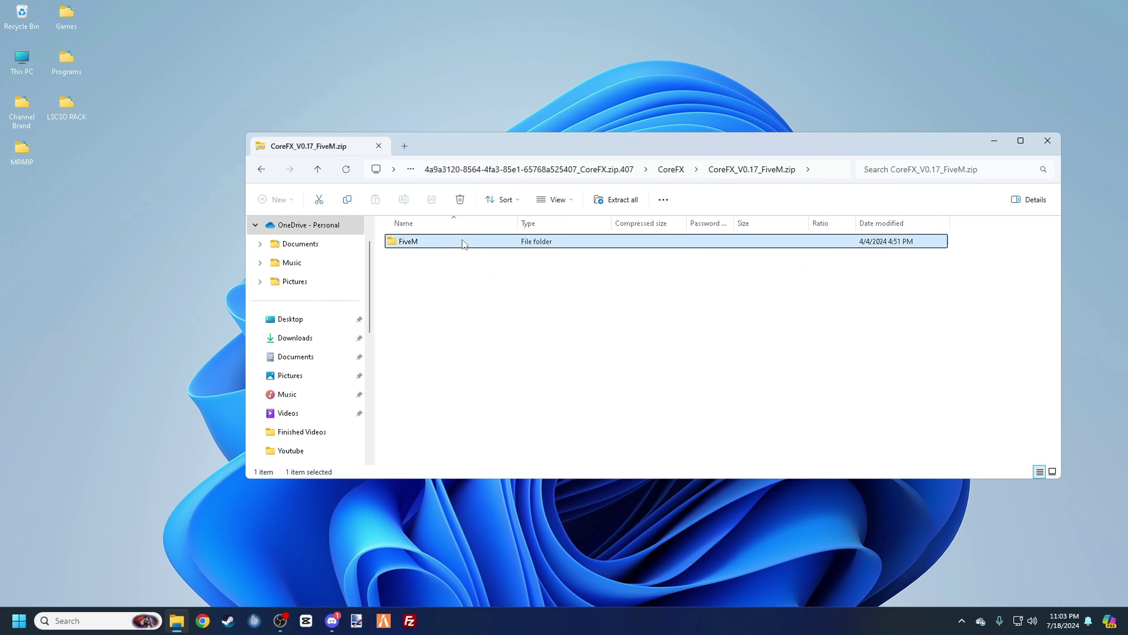
double_click(464, 245)
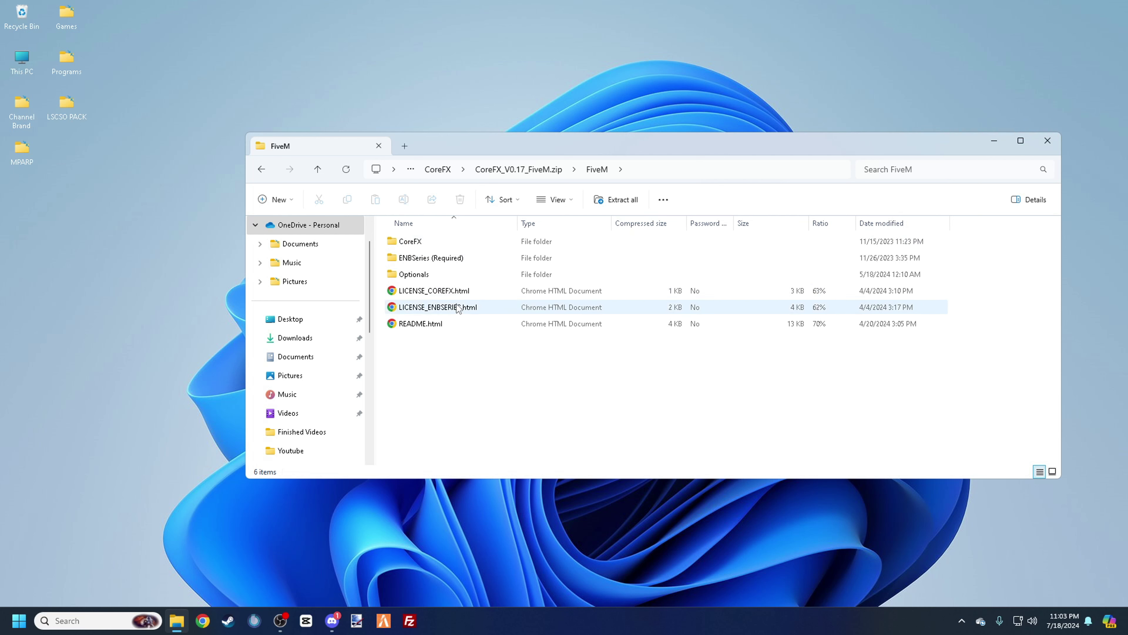
double_click(449, 243)
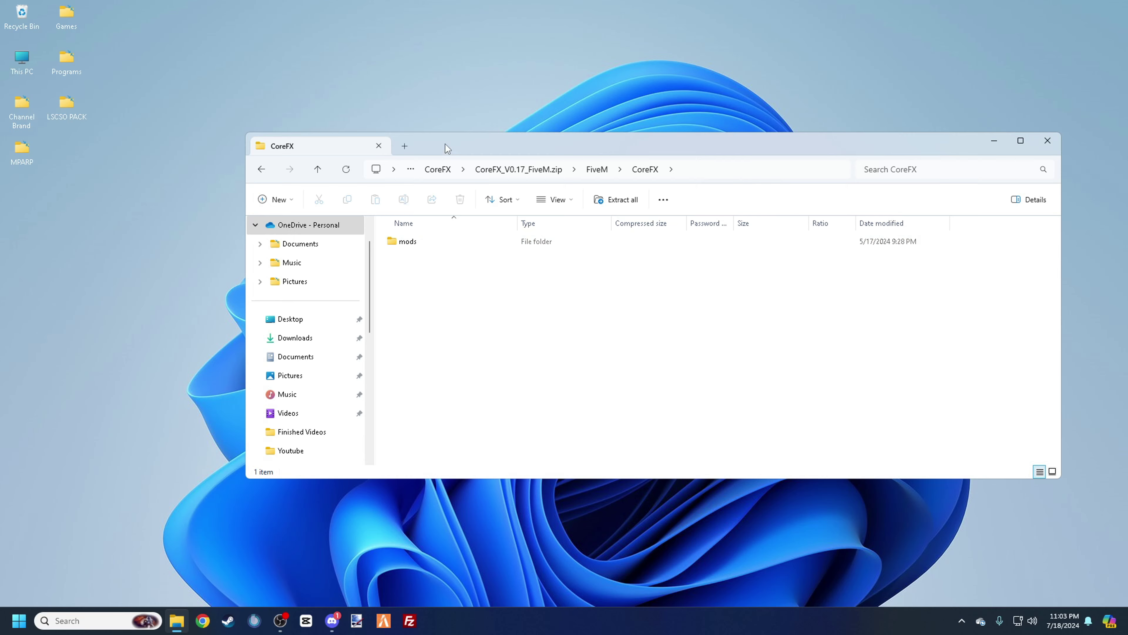
Step: Move and narrow the CoreFX window, then open the FiveM desktop shortcut's file location
drag(444, 144, 519, 149)
drag(257, 266, 331, 267)
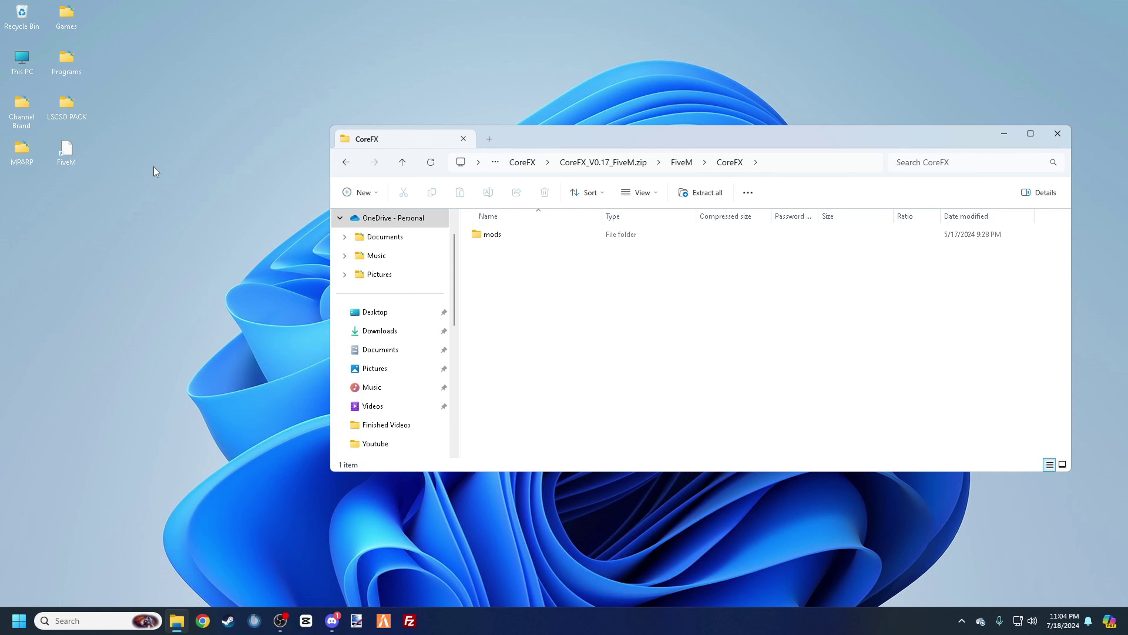
click(60, 161)
right_click(60, 162)
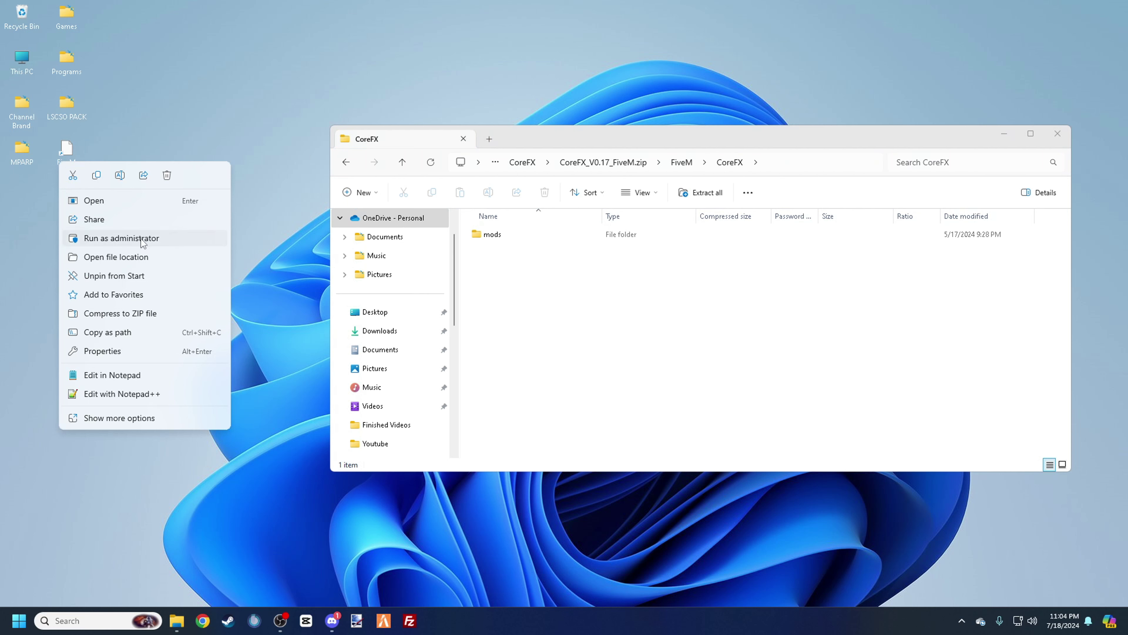
click(134, 257)
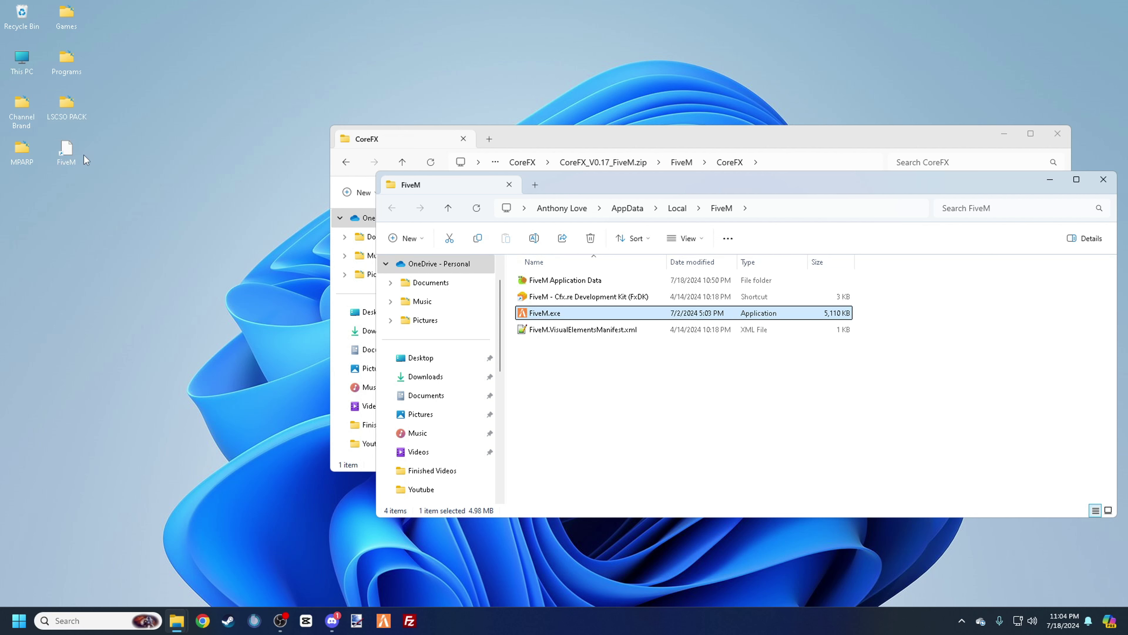
Step: Snap the FiveM install folder window to the left half of the screen
right_click(70, 161)
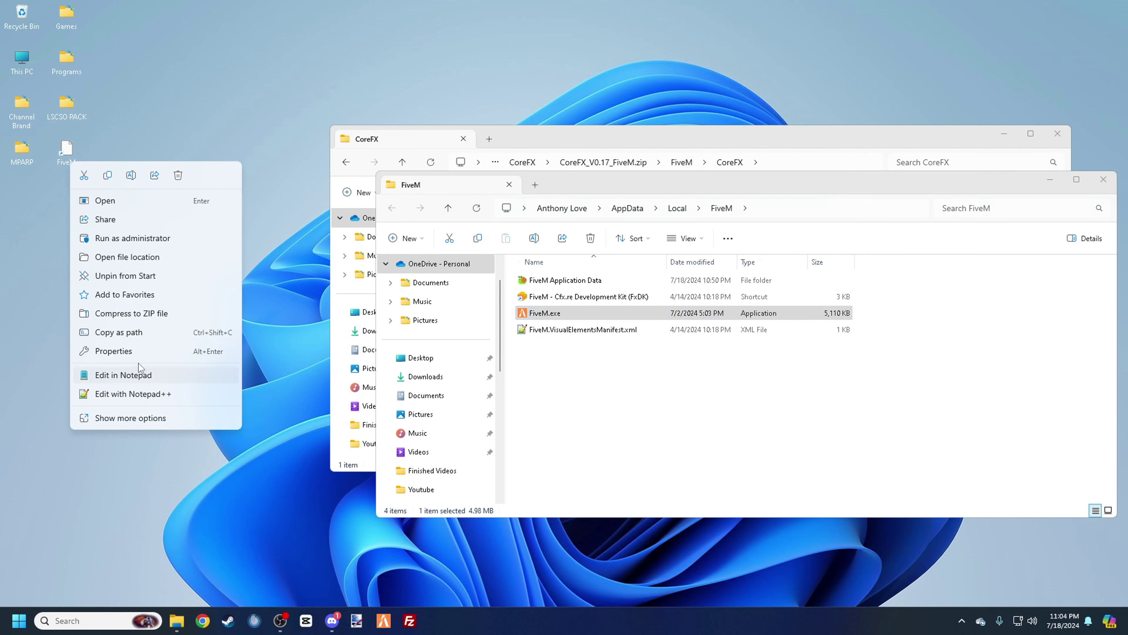
click(149, 259)
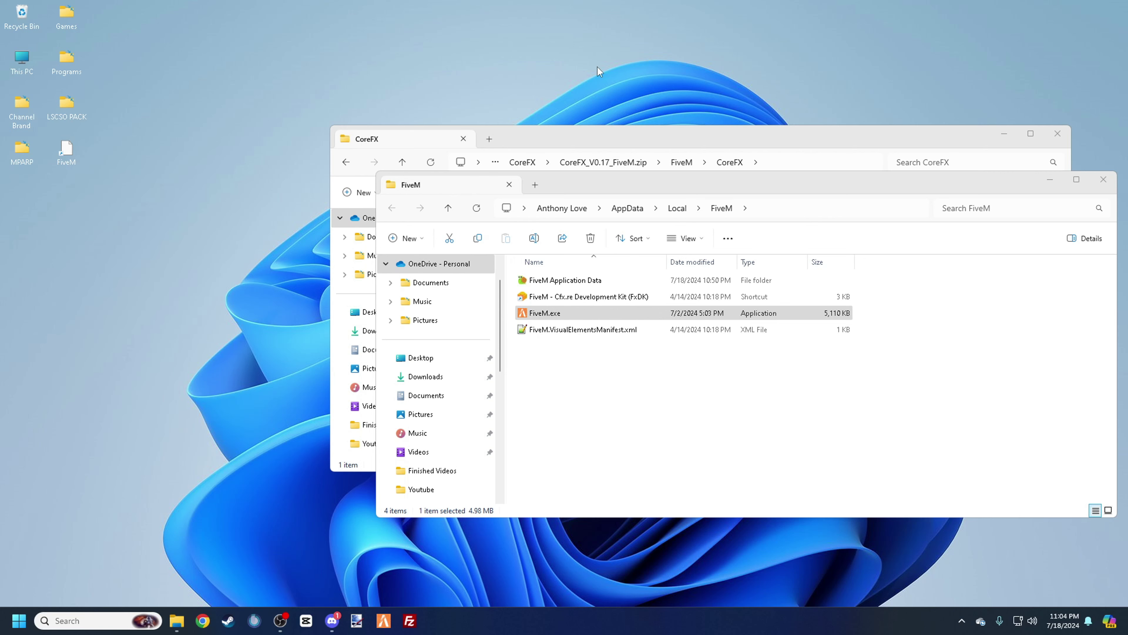
drag(595, 195, 47, 189)
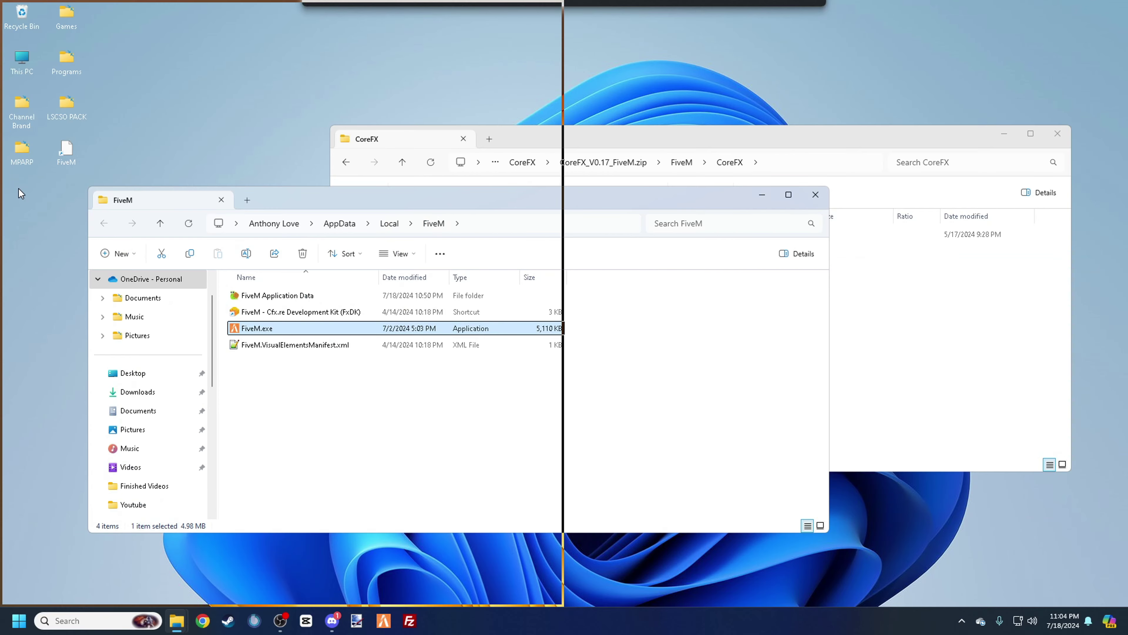
Step: Put the CoreFX window on the right and open FiveM Application Data › mods on the left
click(849, 254)
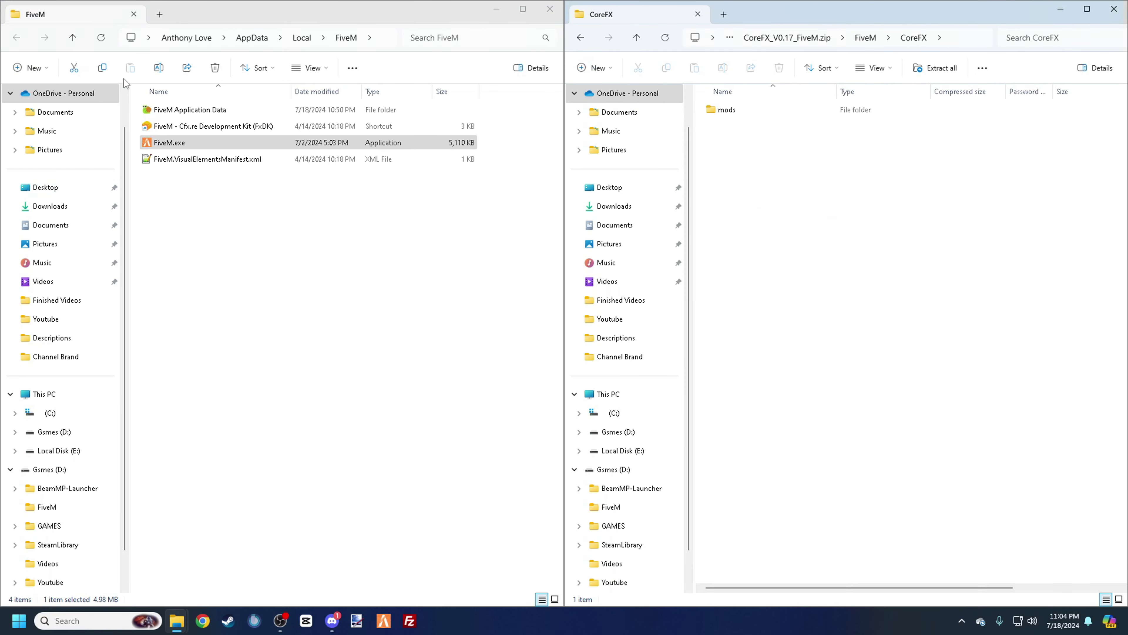
double_click(167, 111)
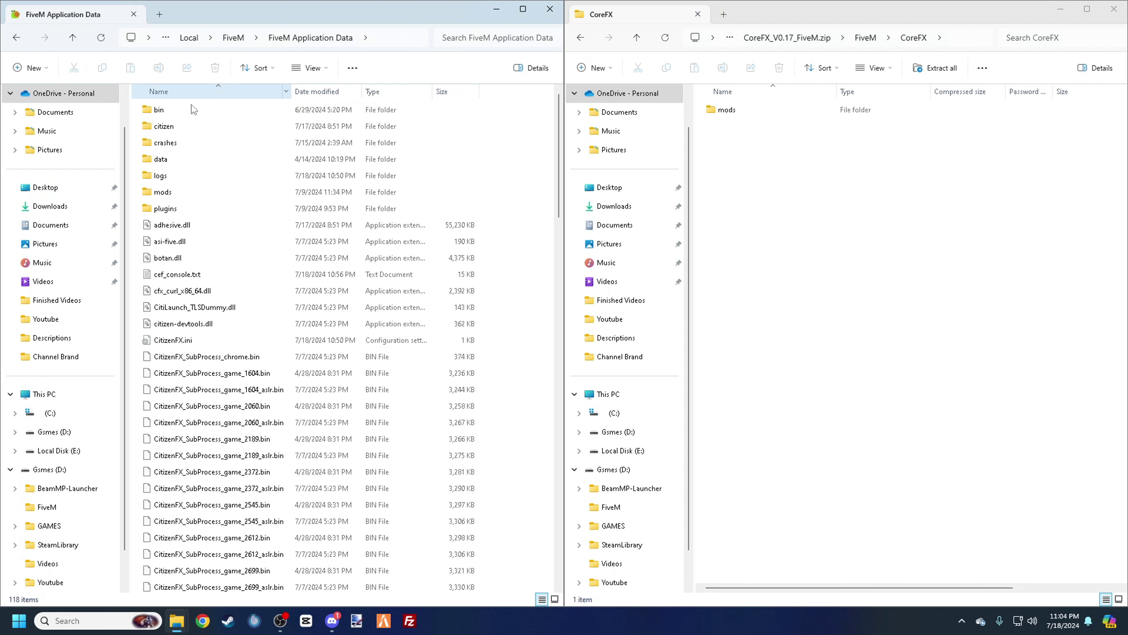
scroll(200, 147, down, 14)
scroll(254, 212, up, 10)
scroll(254, 213, up, 4)
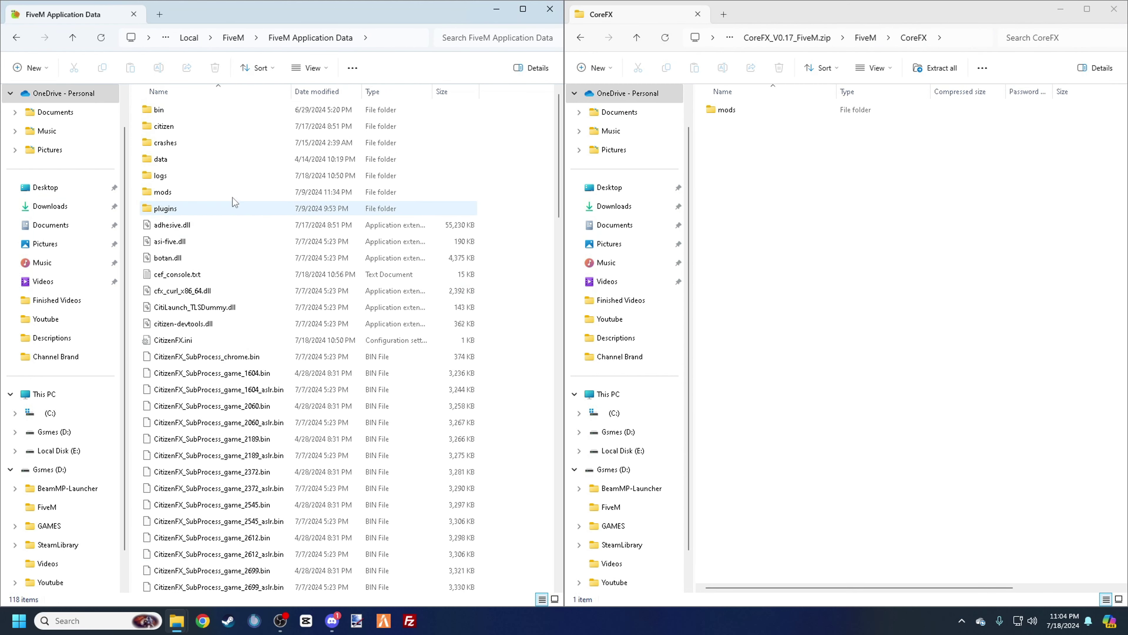
click(186, 193)
double_click(186, 196)
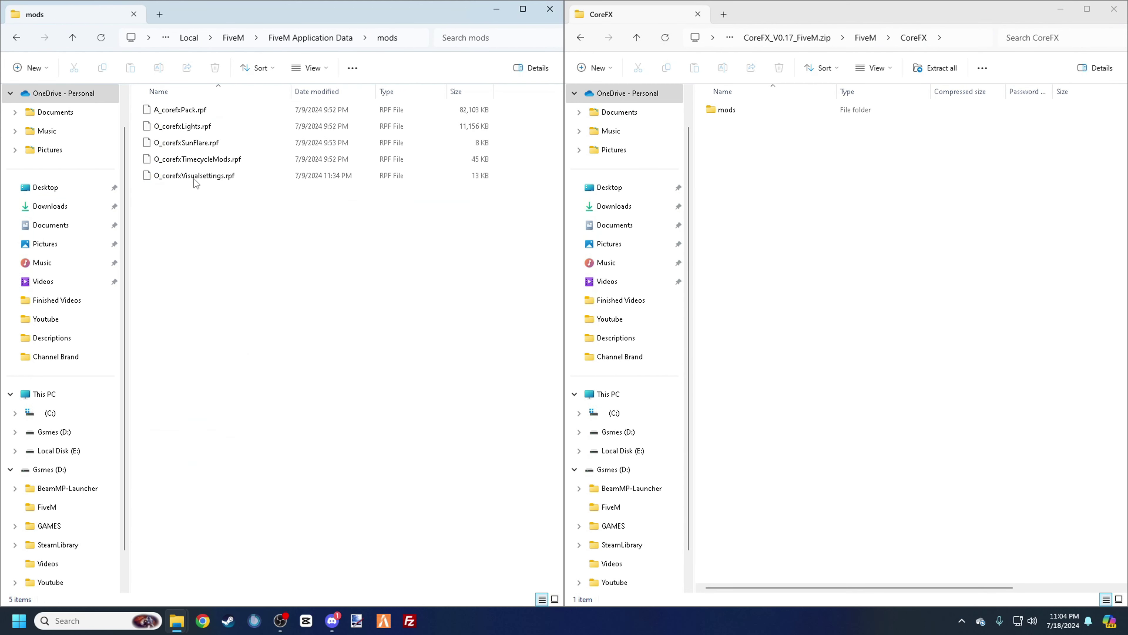
Step: Drag A_corefxPack.rpf from the zip's mods folder into FiveM's mods, replacing the old copy
double_click(713, 114)
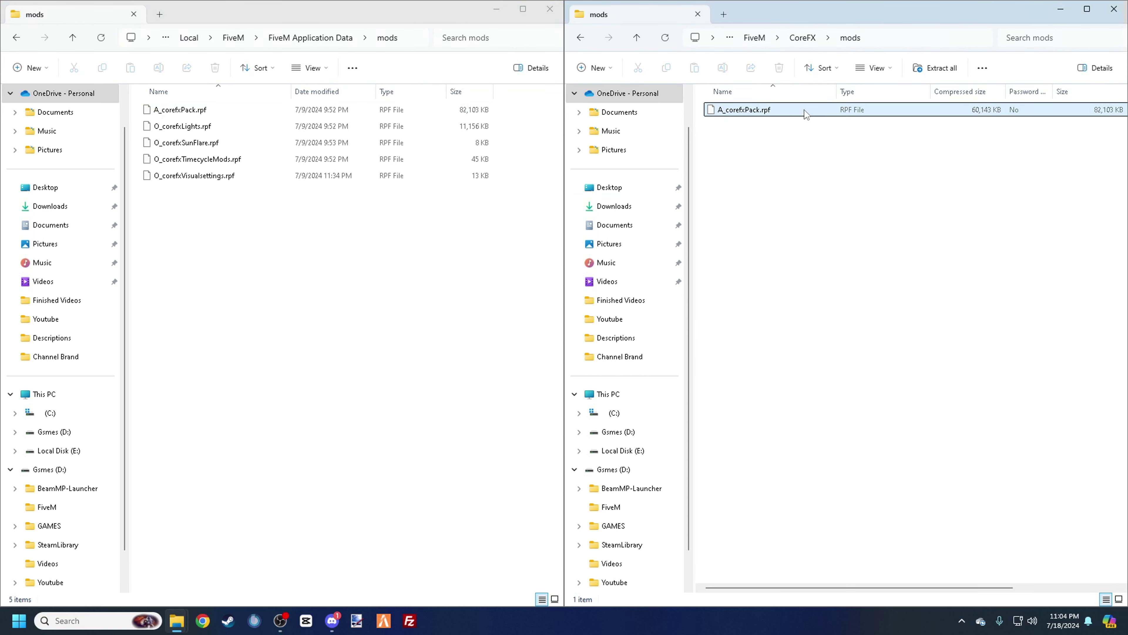
drag(804, 110, 284, 220)
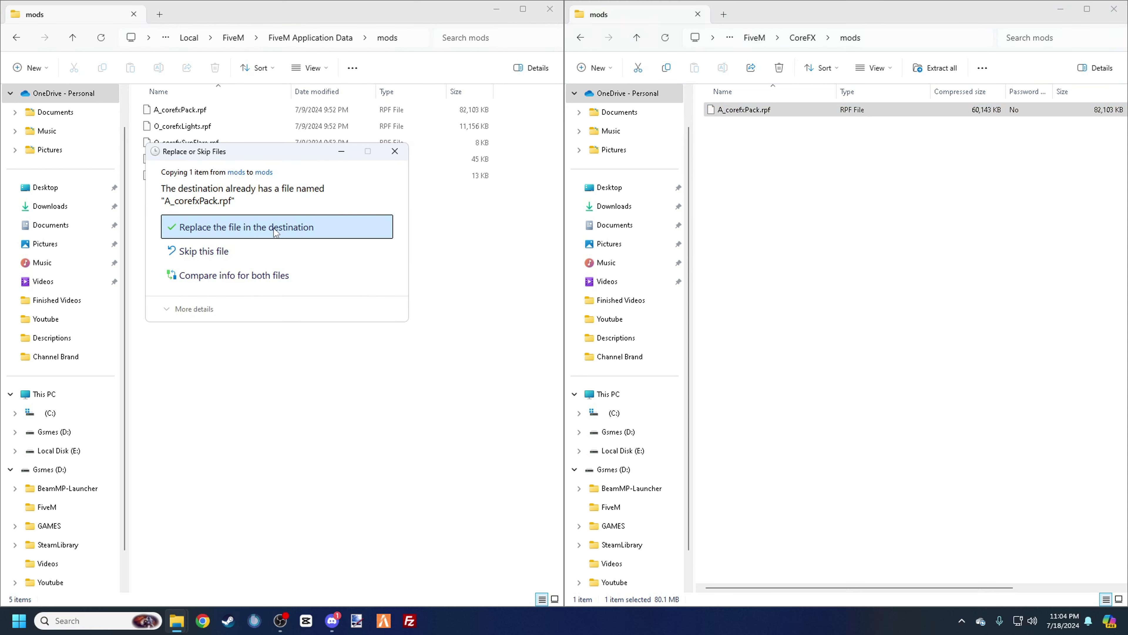
click(275, 228)
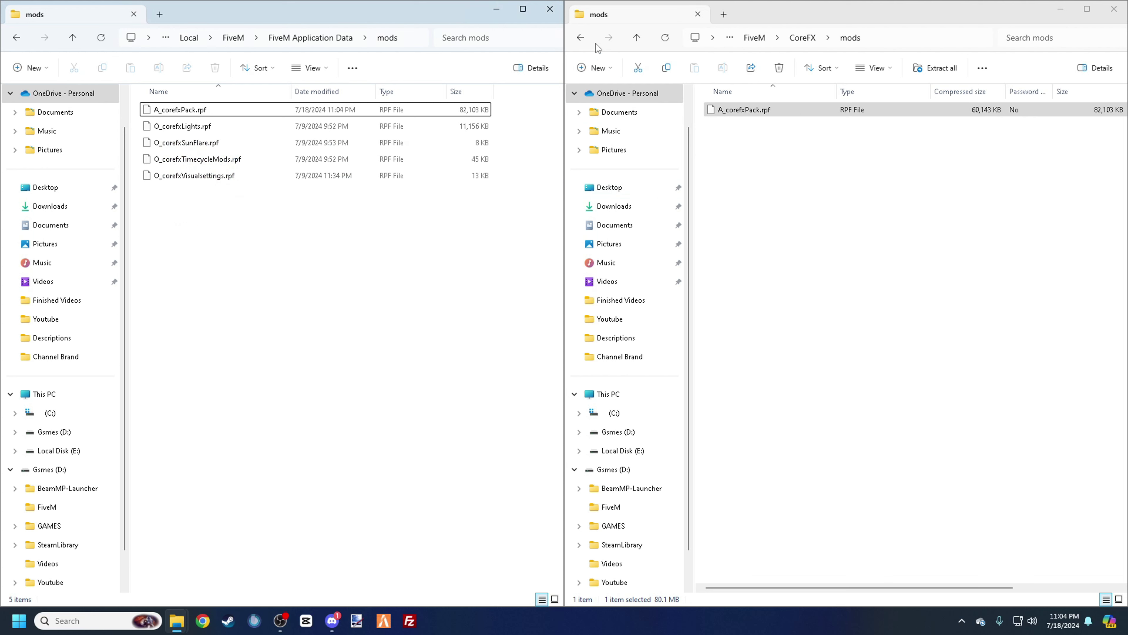
Step: In the zip, open the ENBSeries (Required) › plugins folder
click(581, 39)
click(582, 39)
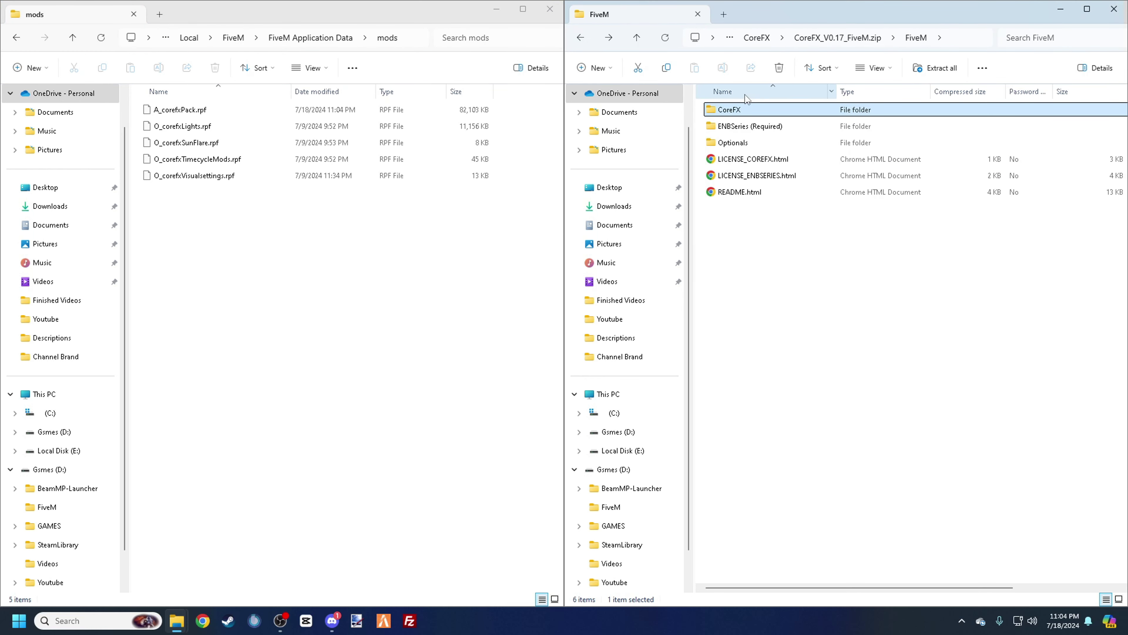
double_click(754, 128)
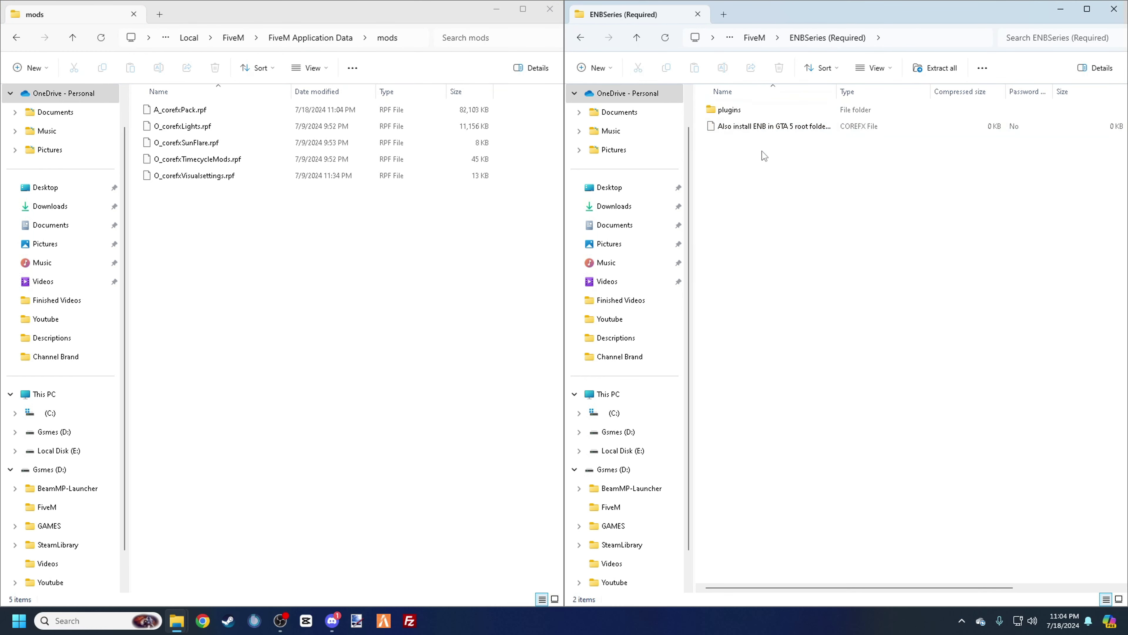
click(784, 128)
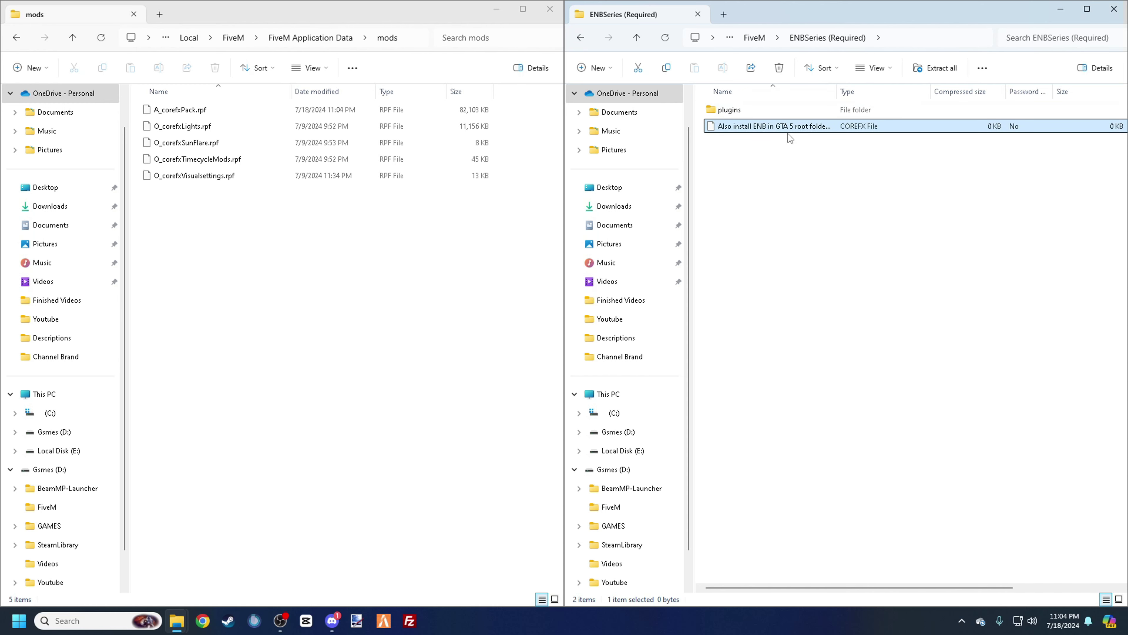
double_click(746, 113)
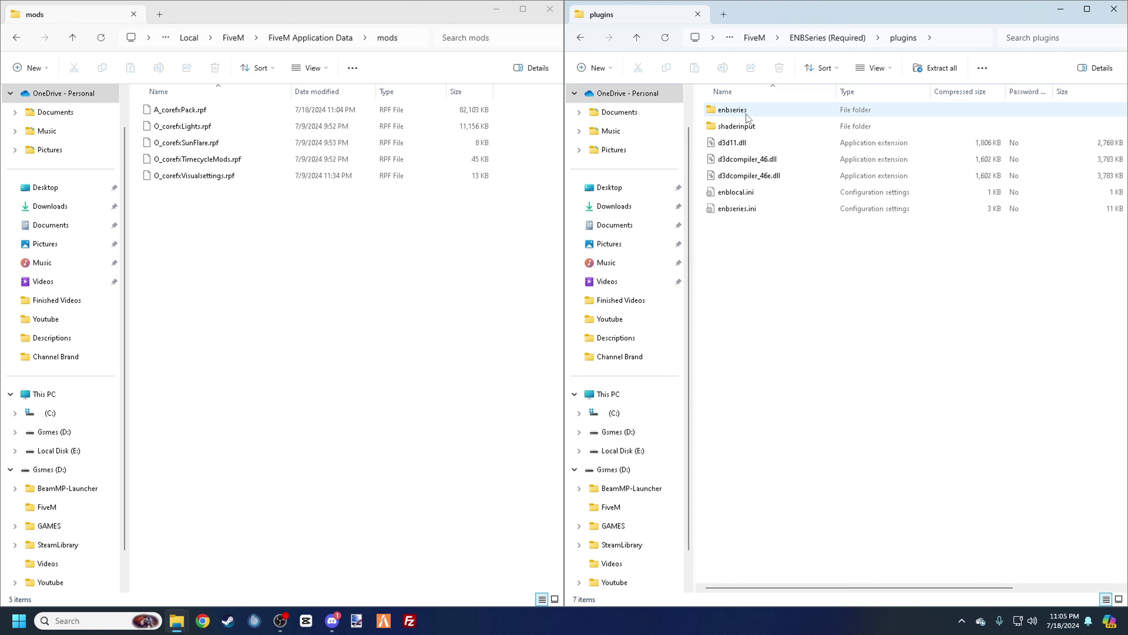
double_click(745, 114)
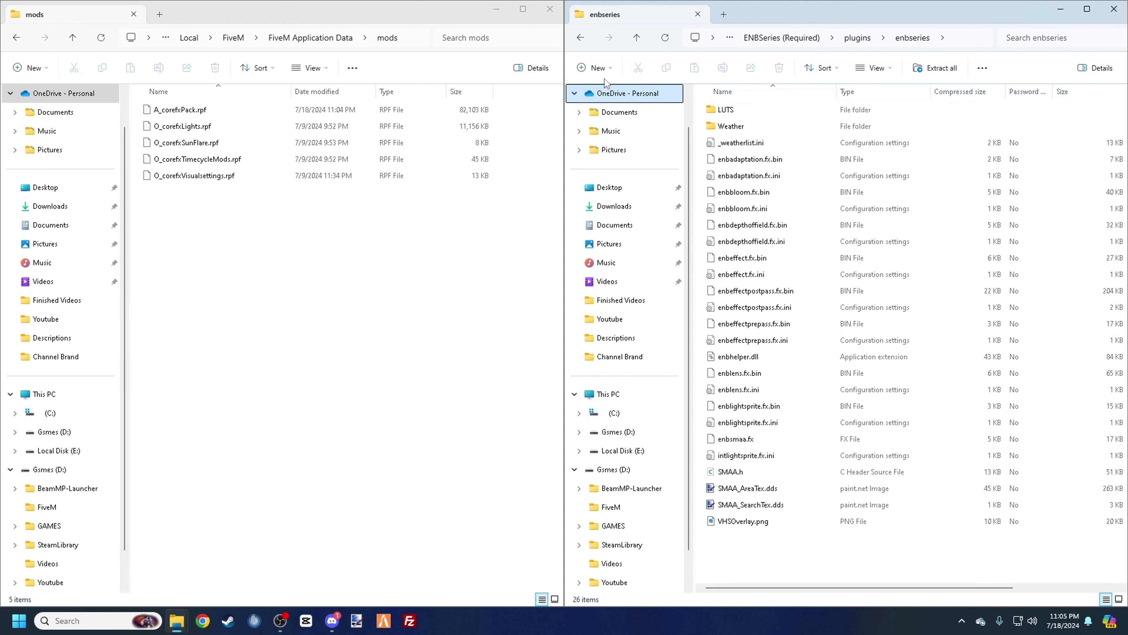
click(580, 38)
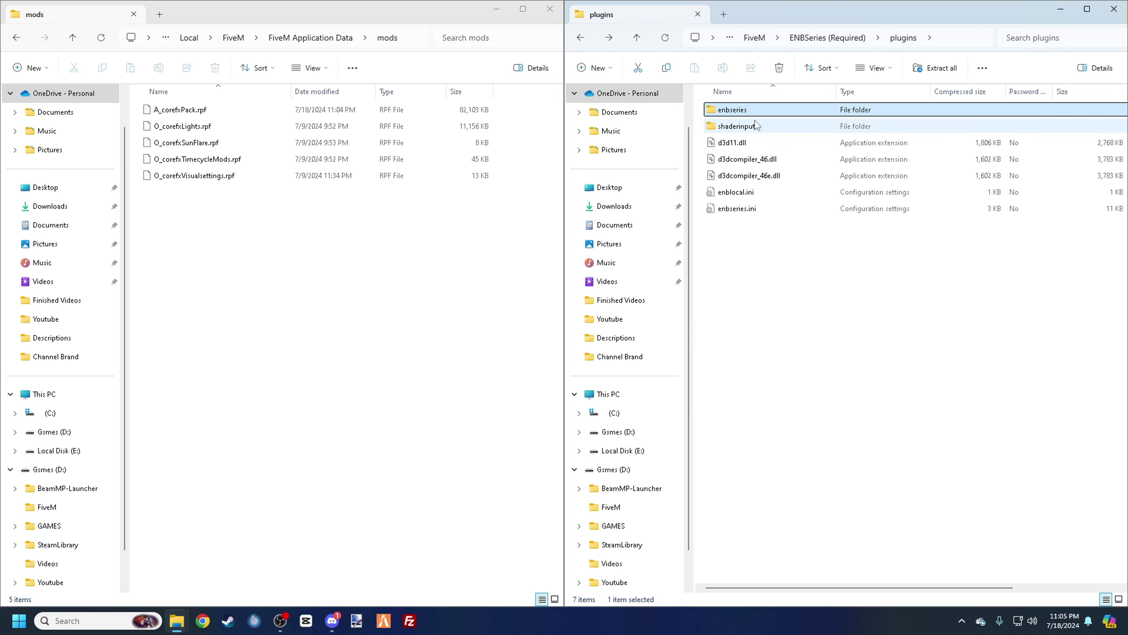
click(756, 275)
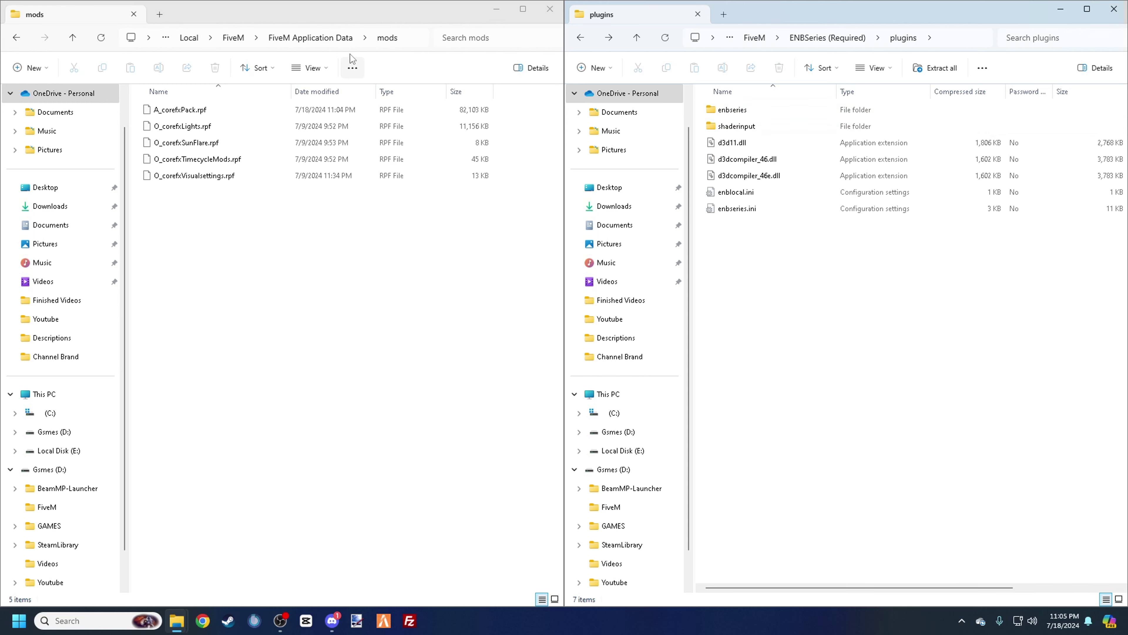
Step: Drag all seven ENB items into FiveM Application Data › plugins, replacing existing files
click(311, 38)
double_click(173, 209)
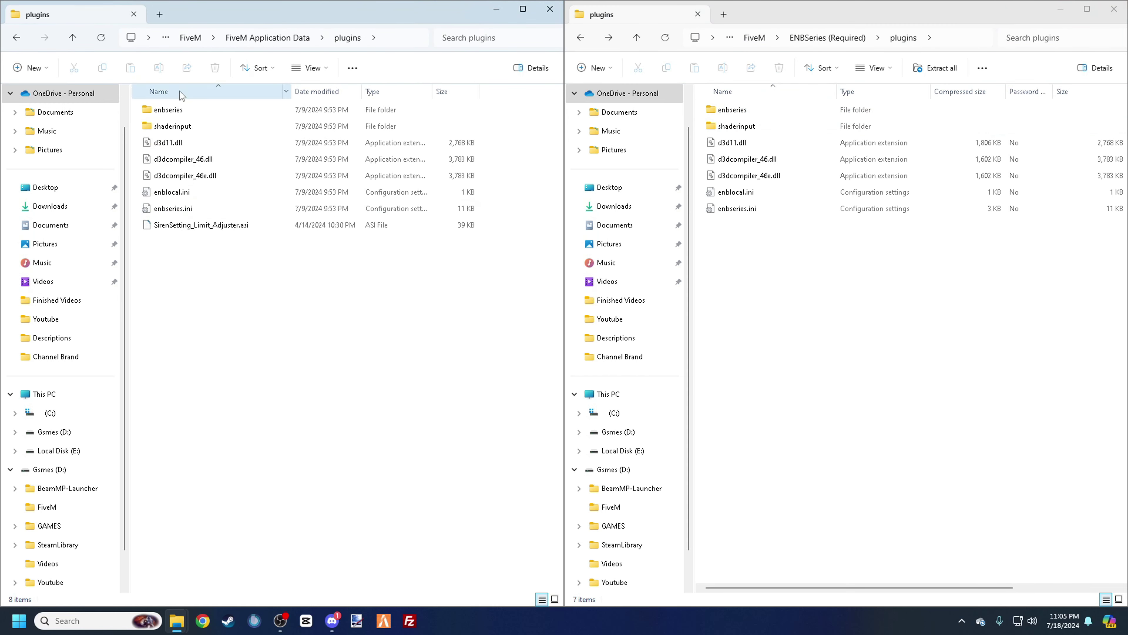
drag(763, 252, 307, 312)
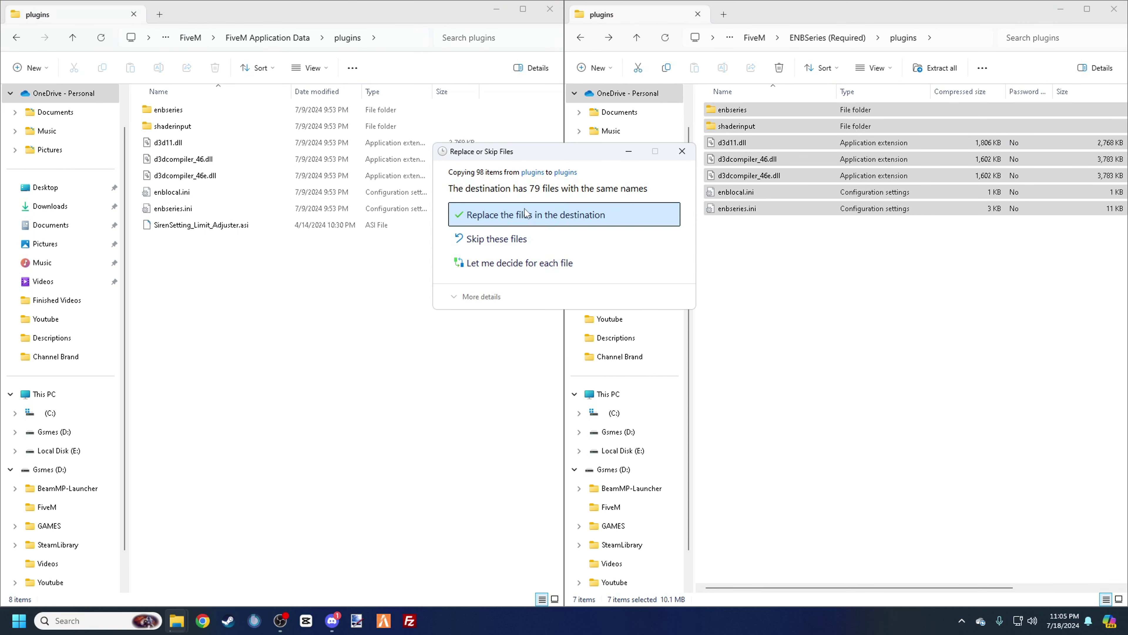
click(524, 208)
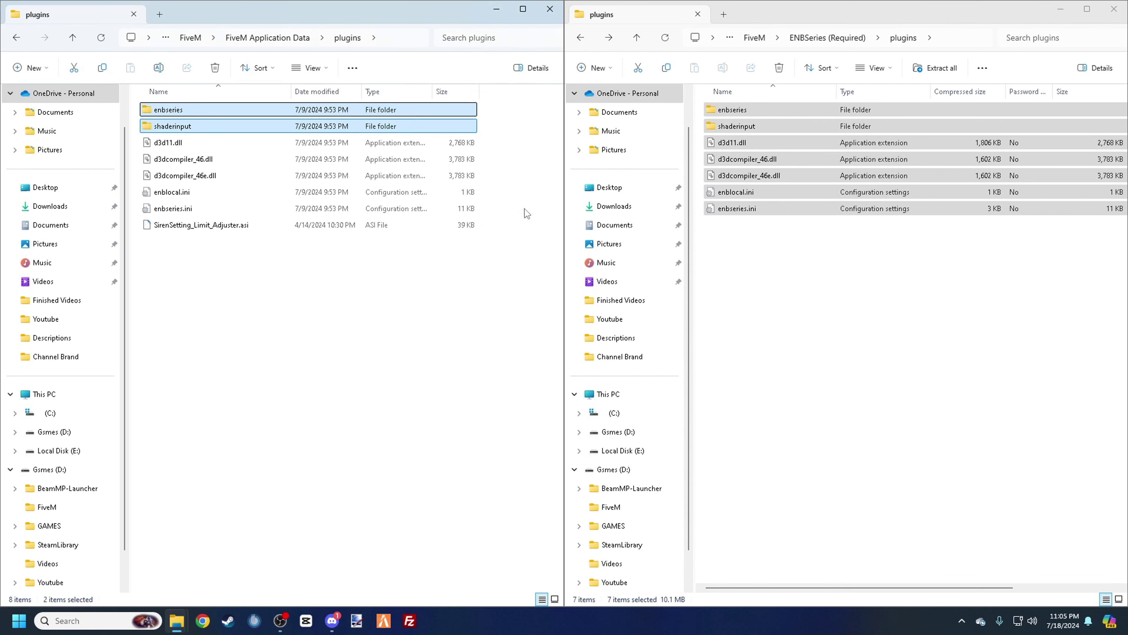
Step: Open the zip's FiveM › Optionals folder and peek inside Brighter Emergency Lights
click(583, 31)
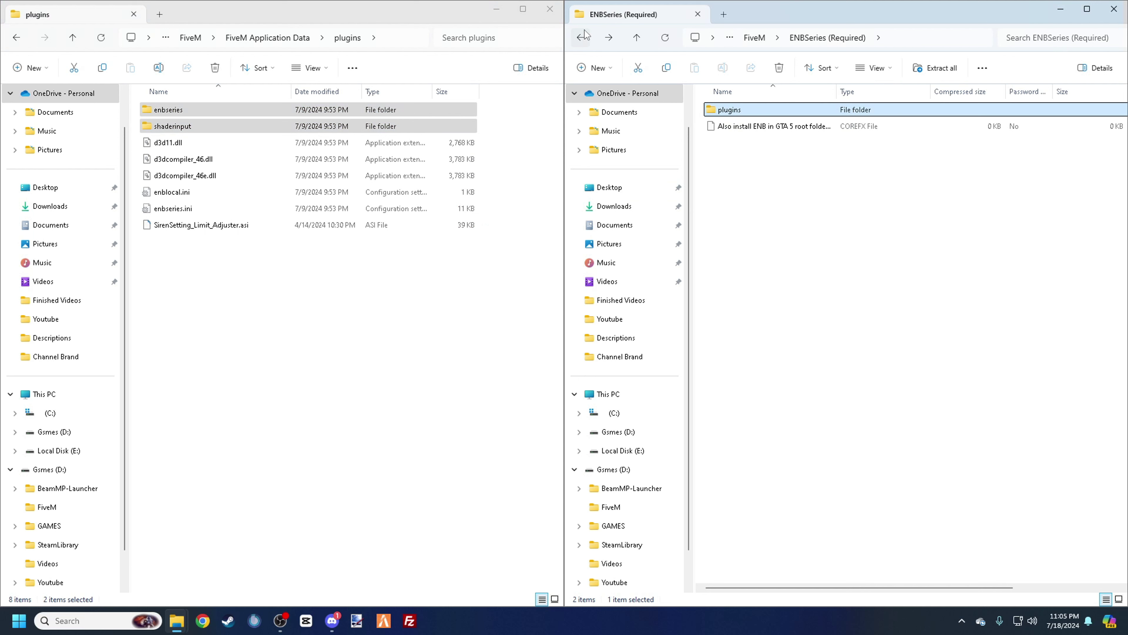
click(583, 31)
double_click(745, 145)
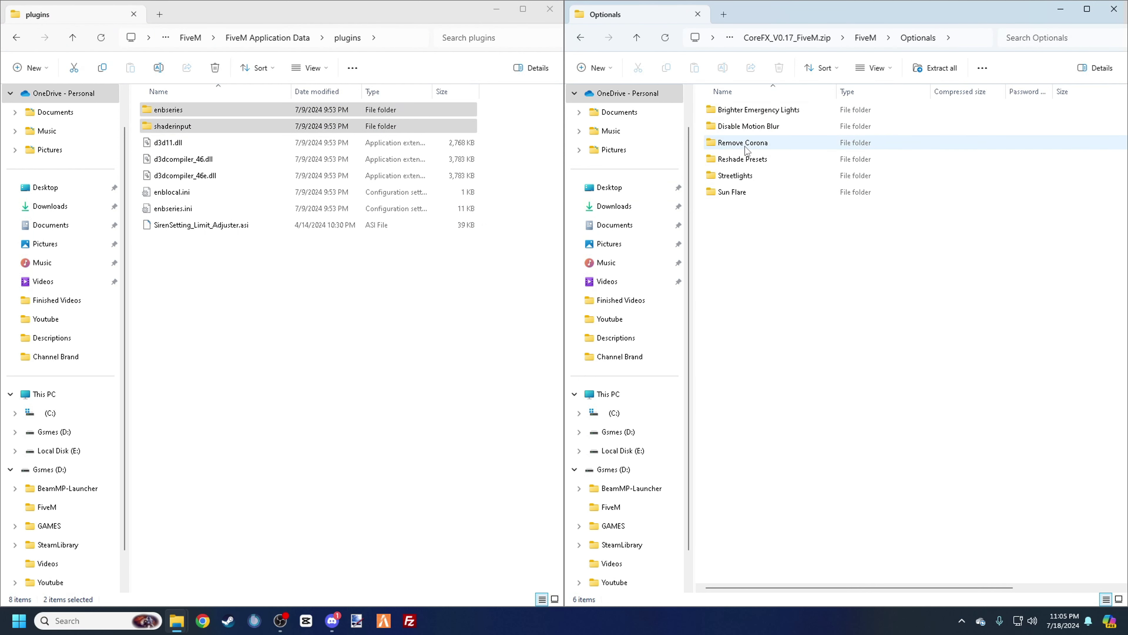
double_click(739, 110)
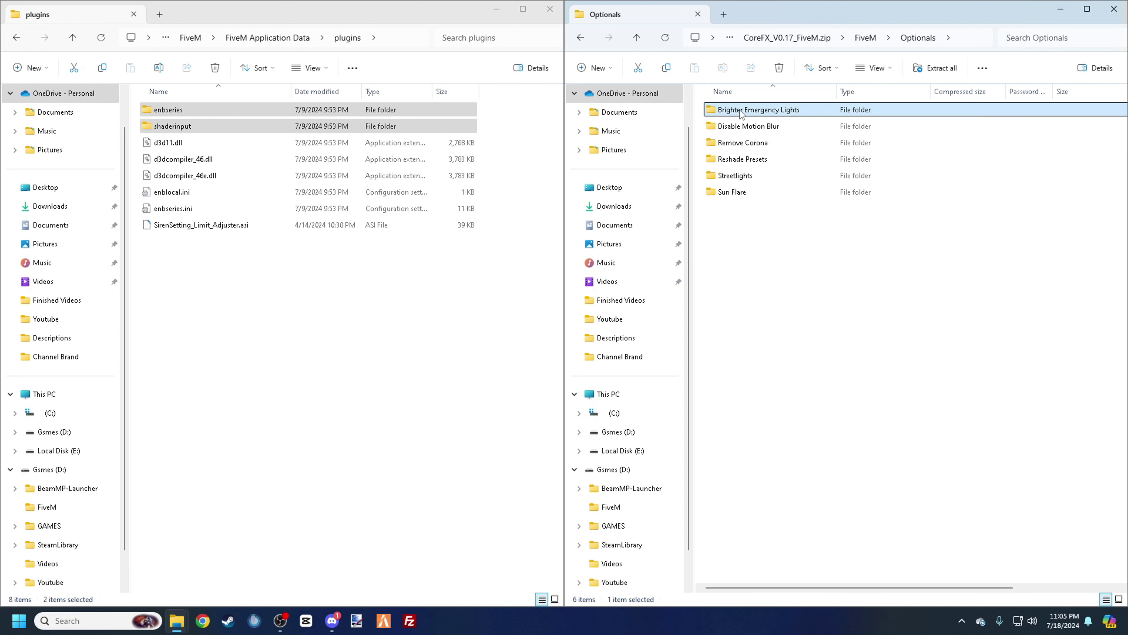
click(577, 39)
click(775, 129)
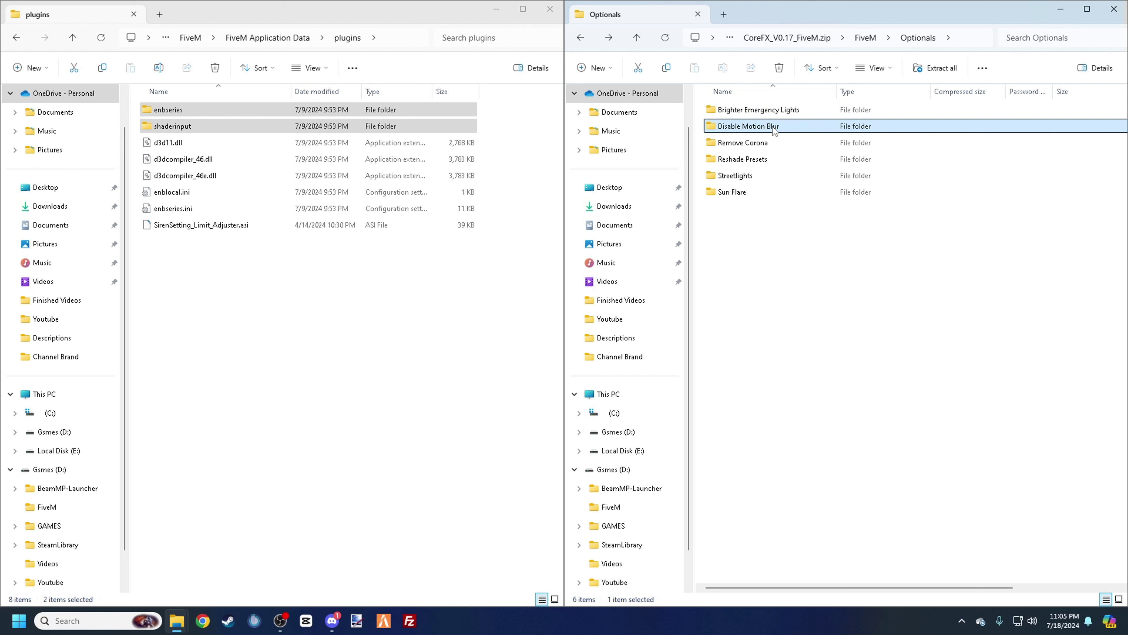
Step: Open FiveM's mods folder and review the installed O_corefx Lights, SunFlare, TimecycleMods and Visualsettings files
click(17, 38)
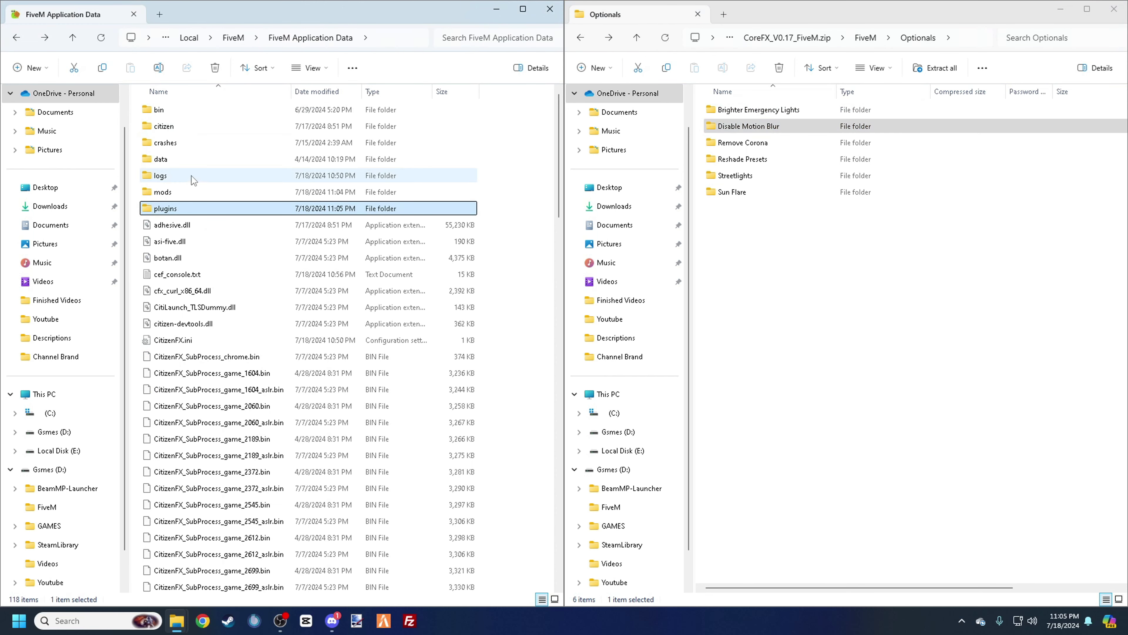
double_click(189, 192)
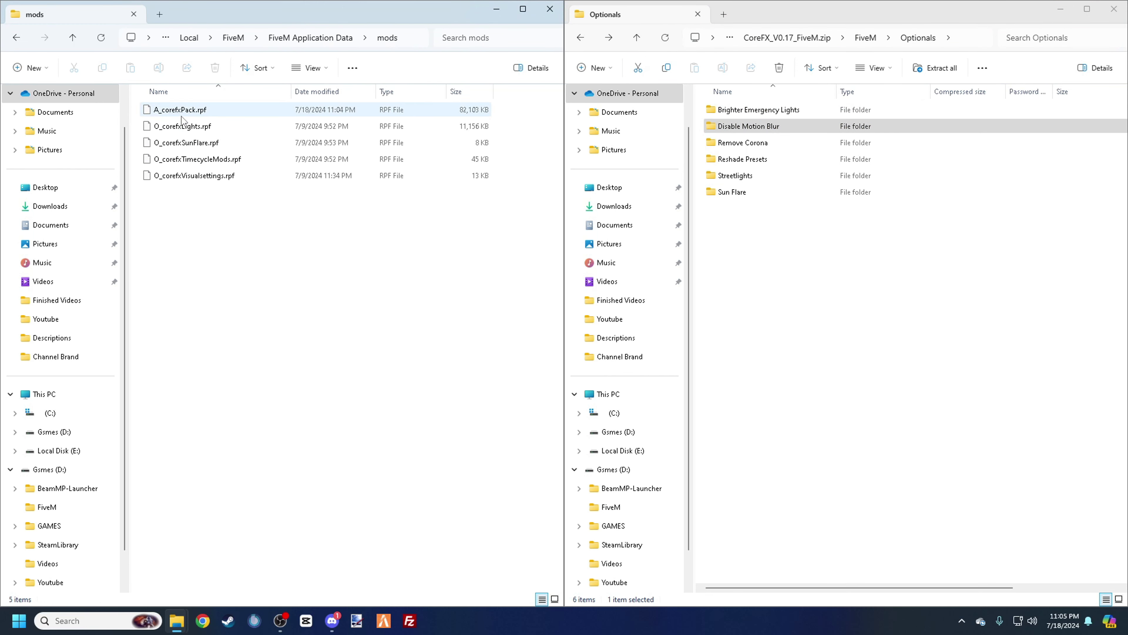
click(187, 126)
click(191, 143)
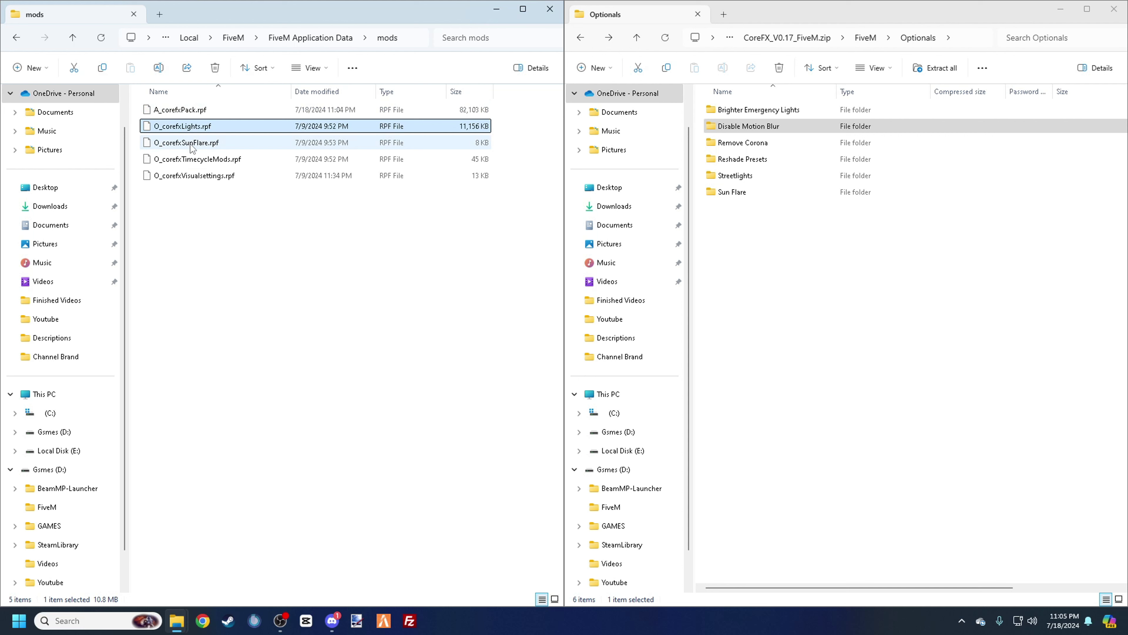
click(199, 160)
click(257, 176)
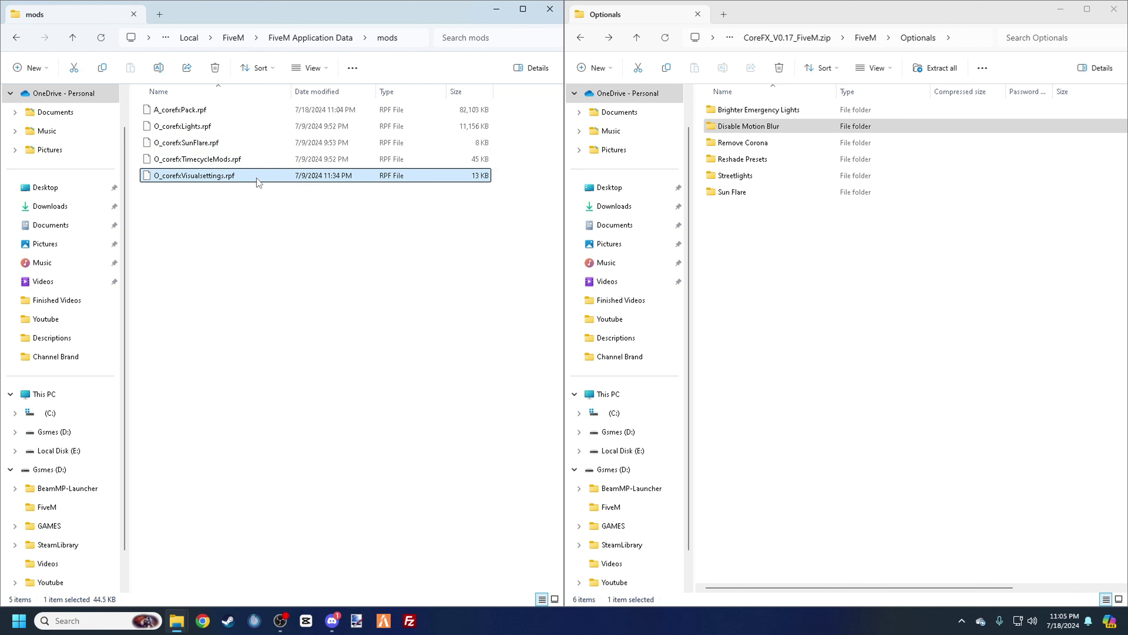
click(321, 236)
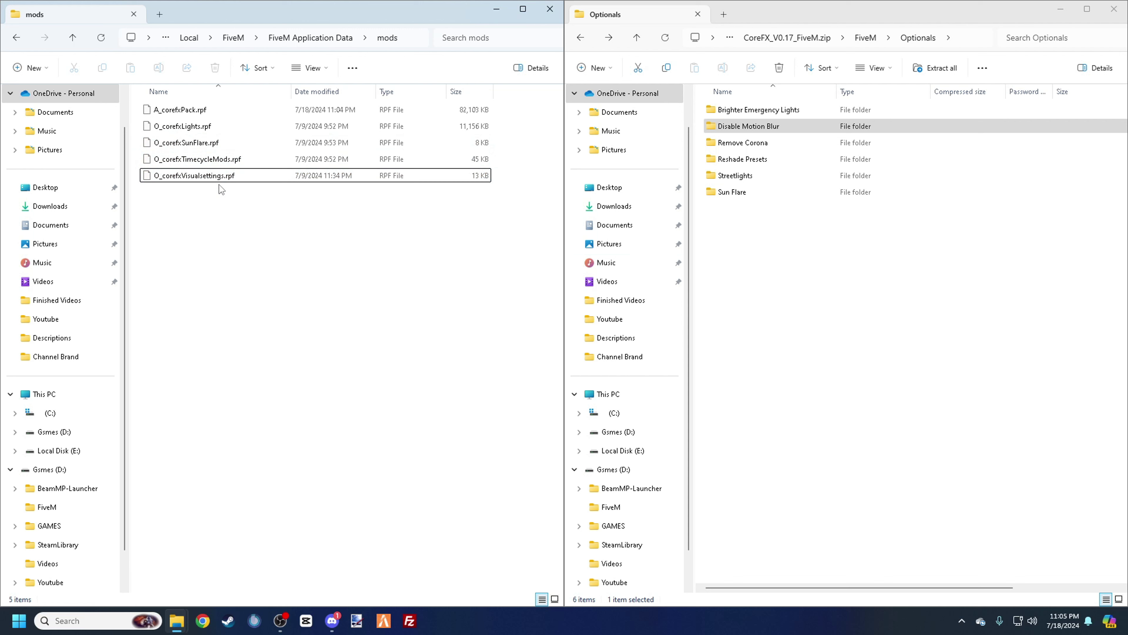
click(218, 177)
click(904, 250)
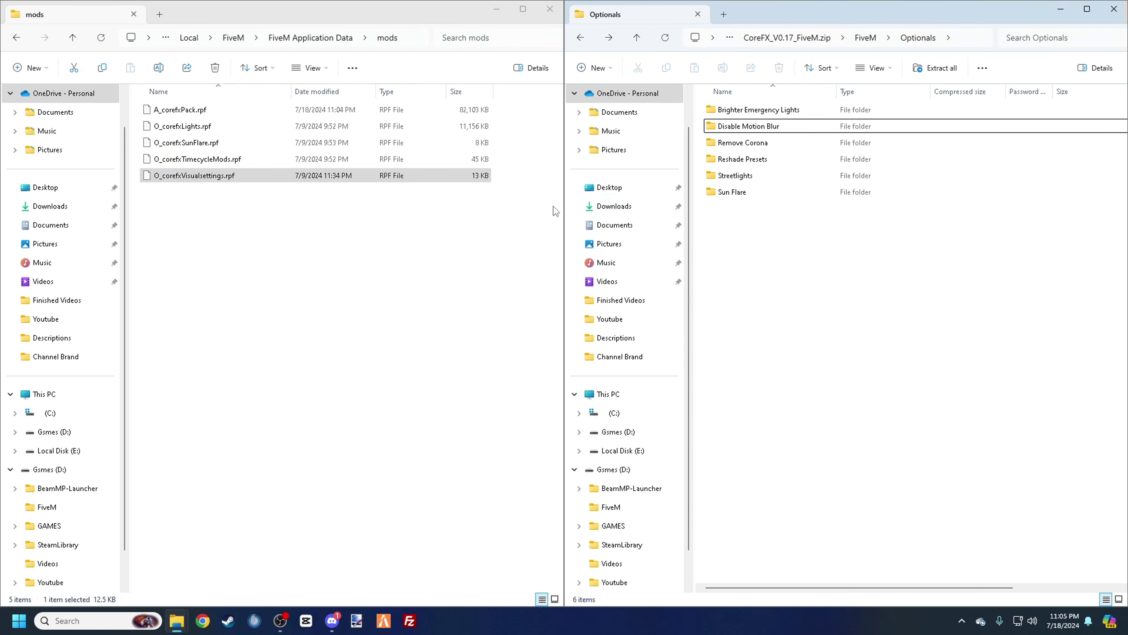
click(294, 179)
Step: Open Brighter Emergency Lights › mods and drag O_corefxVisualsettings.rpf toward FiveM's mods folder
double_click(761, 110)
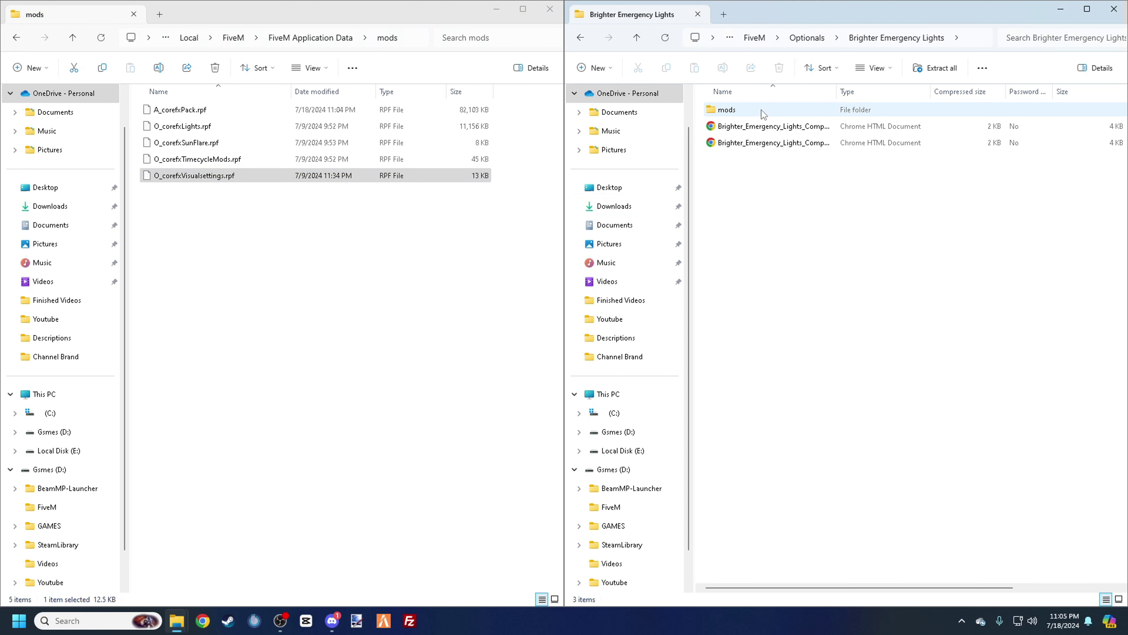
double_click(762, 113)
mouse_move(763, 114)
mouse_down()
mouse_move(783, 114)
mouse_move(277, 213)
mouse_move(754, 129)
mouse_up()
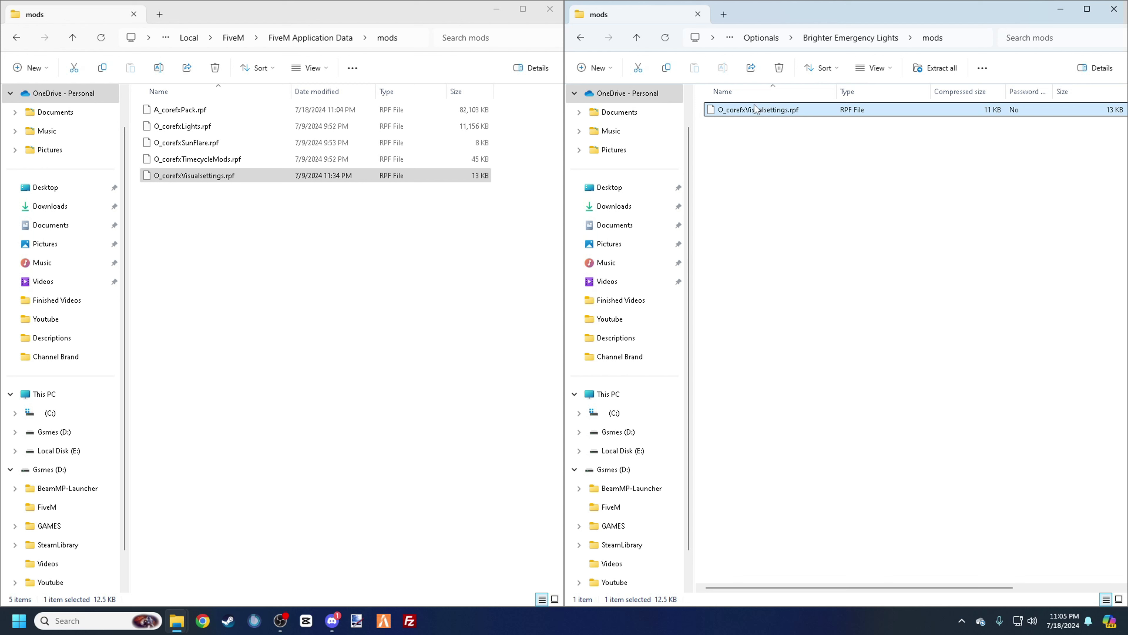
Step: Inspect the Disable Motion Blur, Remove Corona and Reshade Presets optional folders
click(581, 39)
click(581, 39)
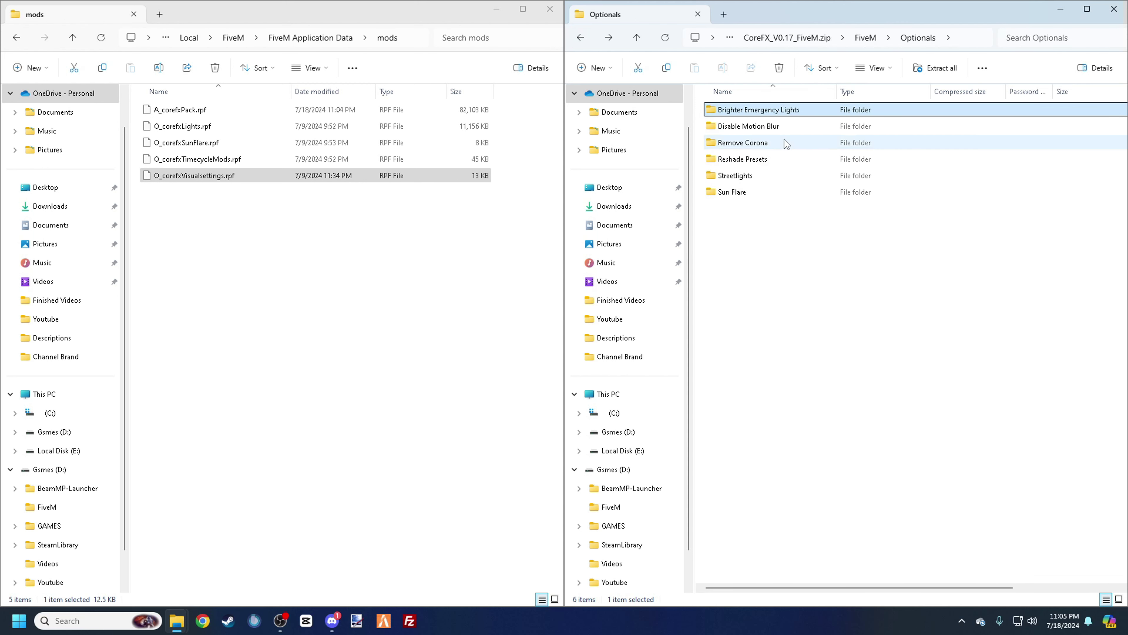
double_click(755, 127)
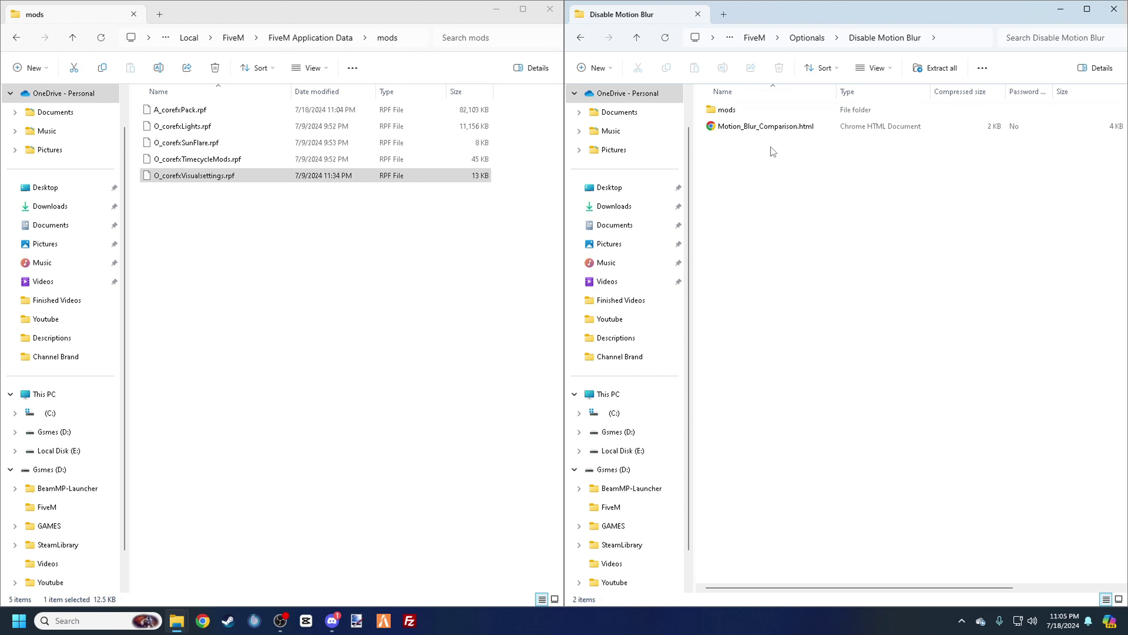
click(585, 39)
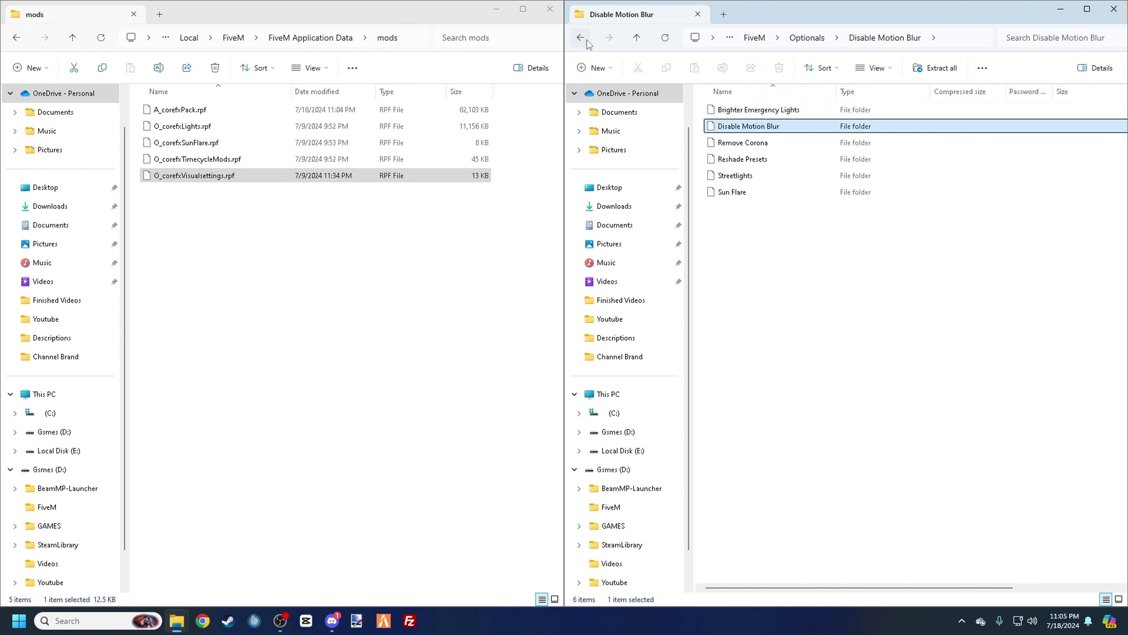
double_click(794, 143)
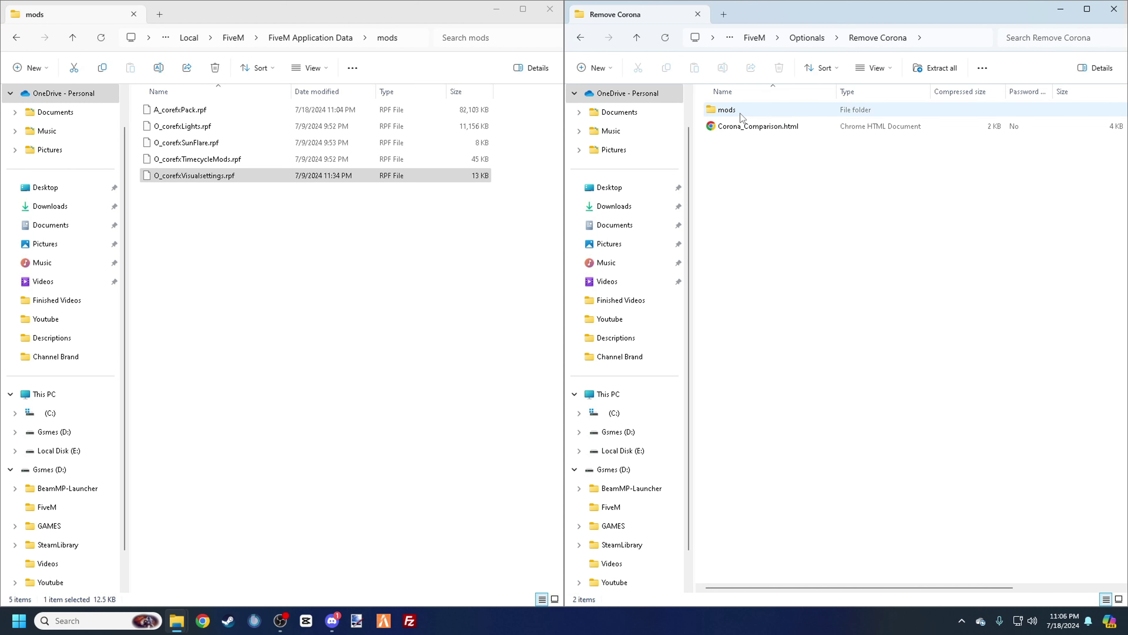
click(582, 38)
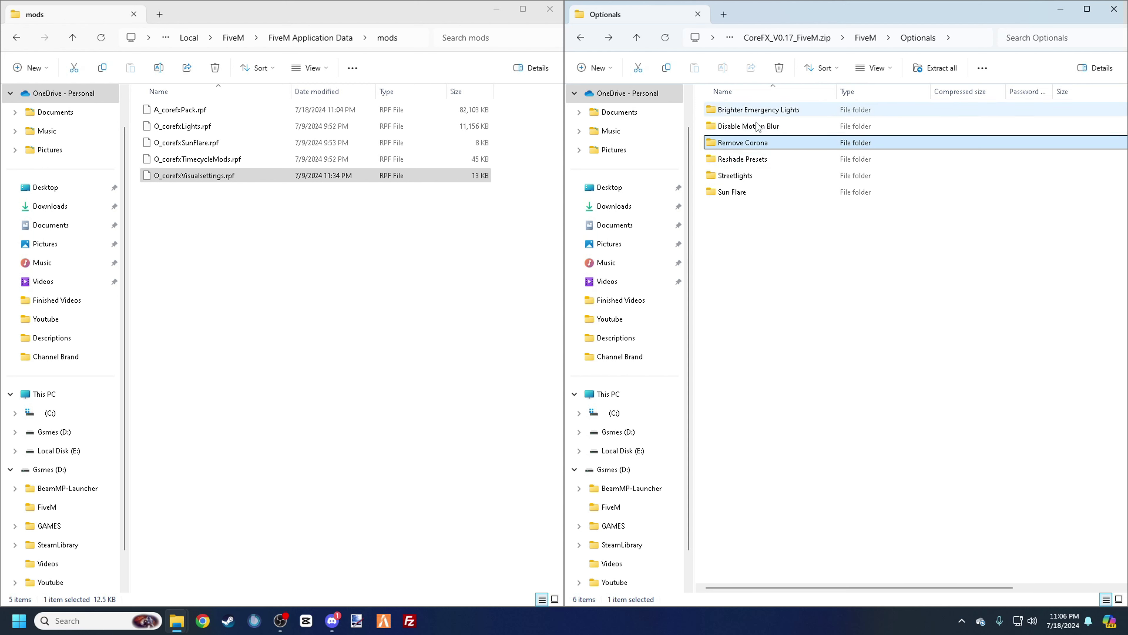
double_click(743, 159)
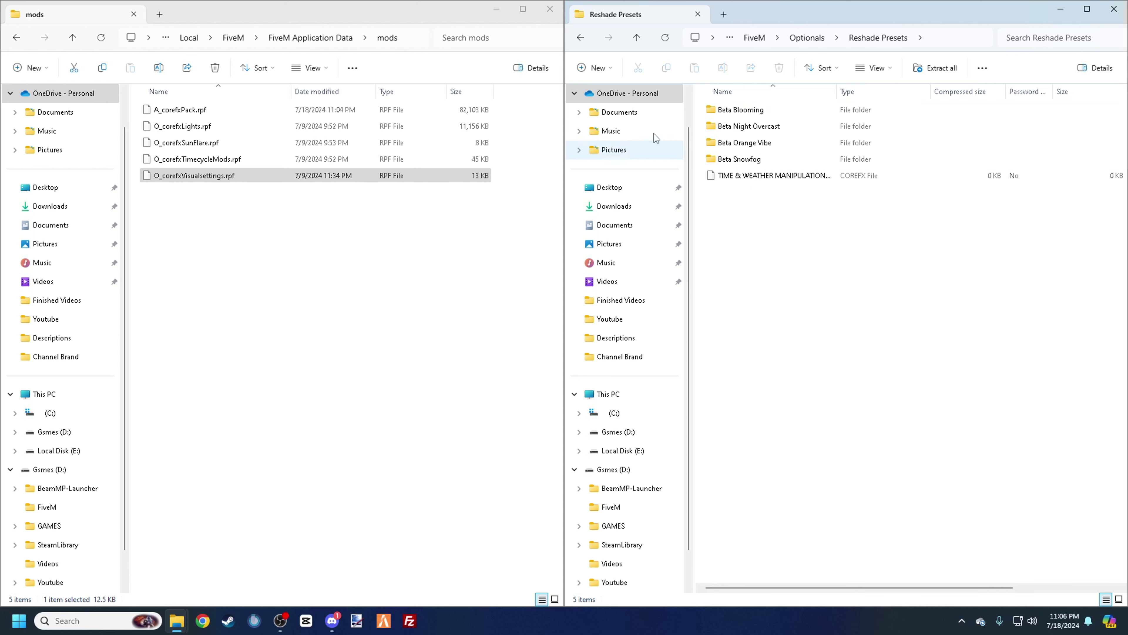
click(582, 43)
Step: Inspect Streetlights › Coffee › mods, then return to the Streetlights folder
double_click(760, 175)
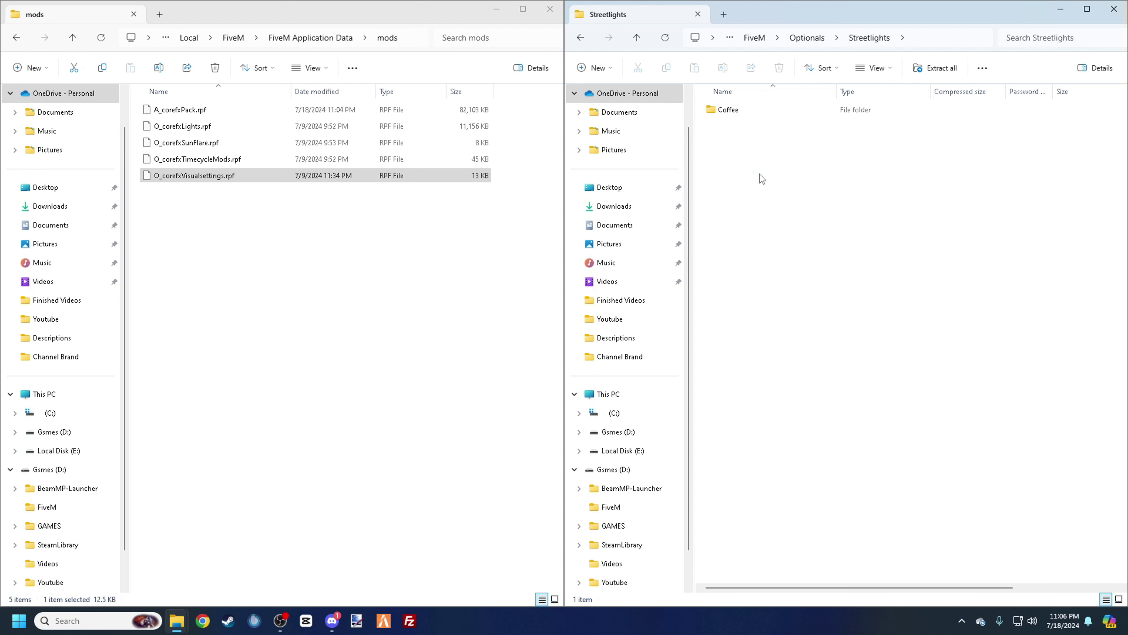
double_click(753, 111)
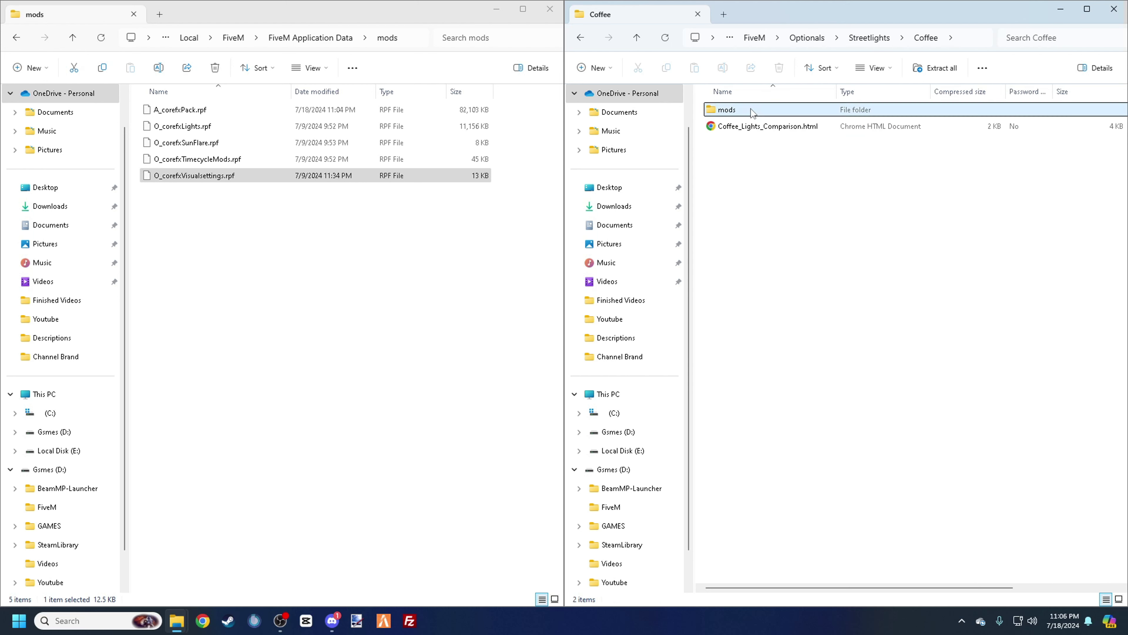
double_click(755, 110)
click(581, 39)
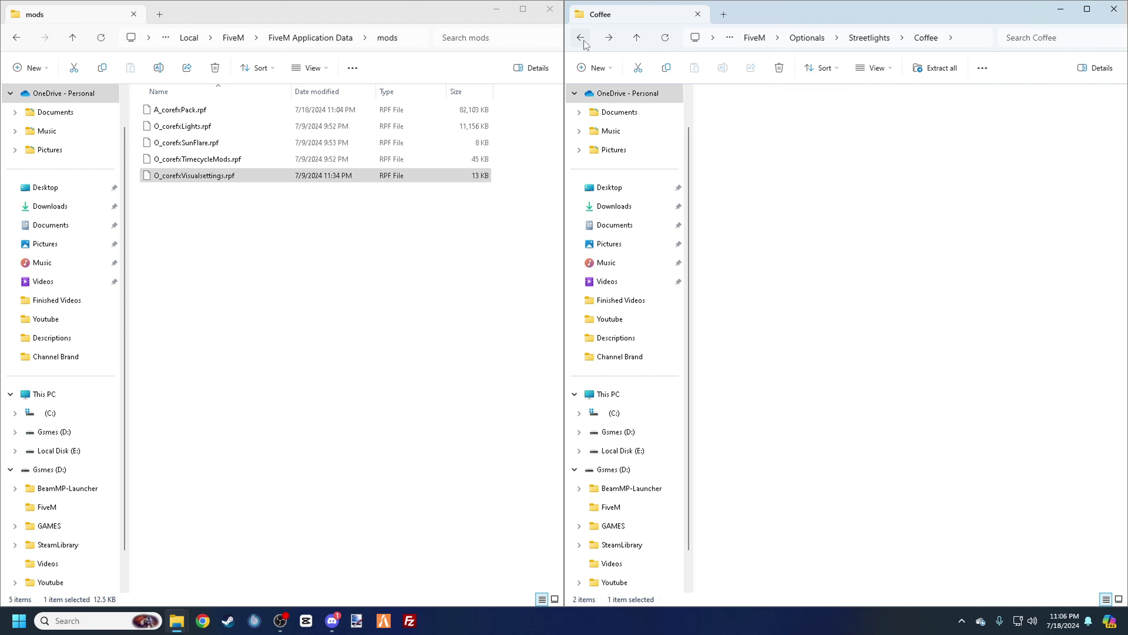
click(581, 39)
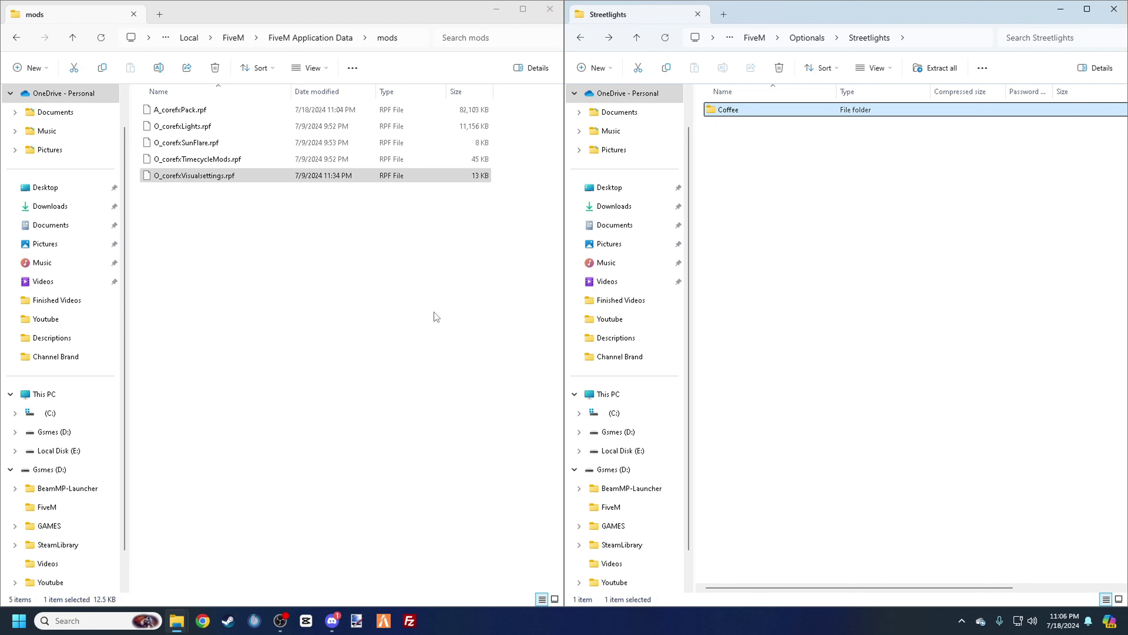
Step: In the left window, browse Gsmes (D:) › SteamLibrary › steamapps › common › Grand Theft Auto V
click(37, 470)
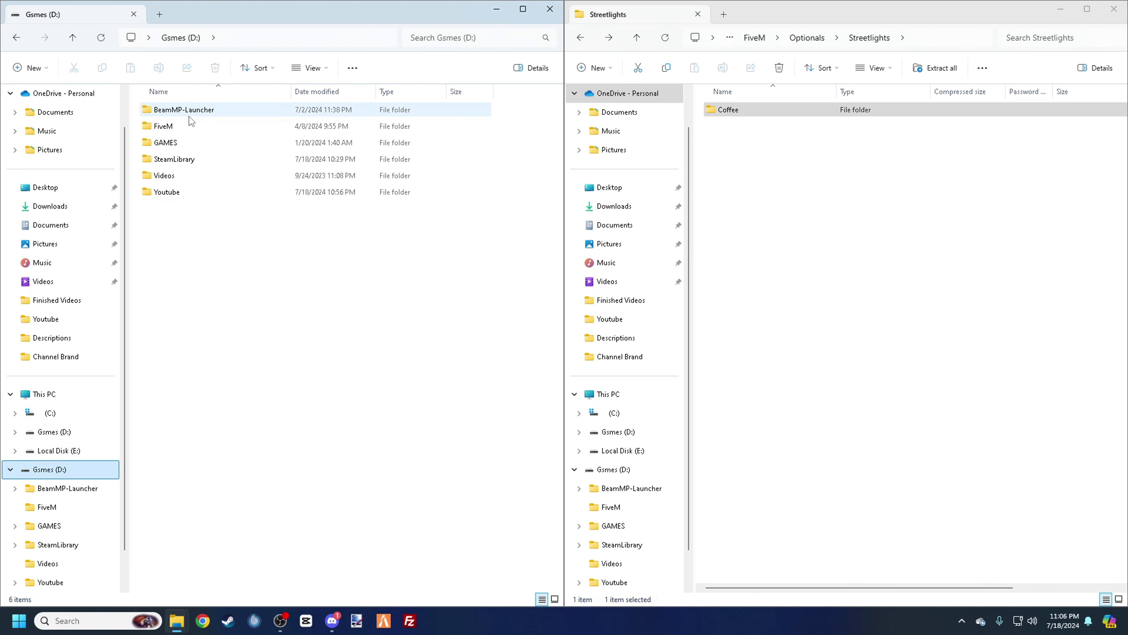
click(187, 143)
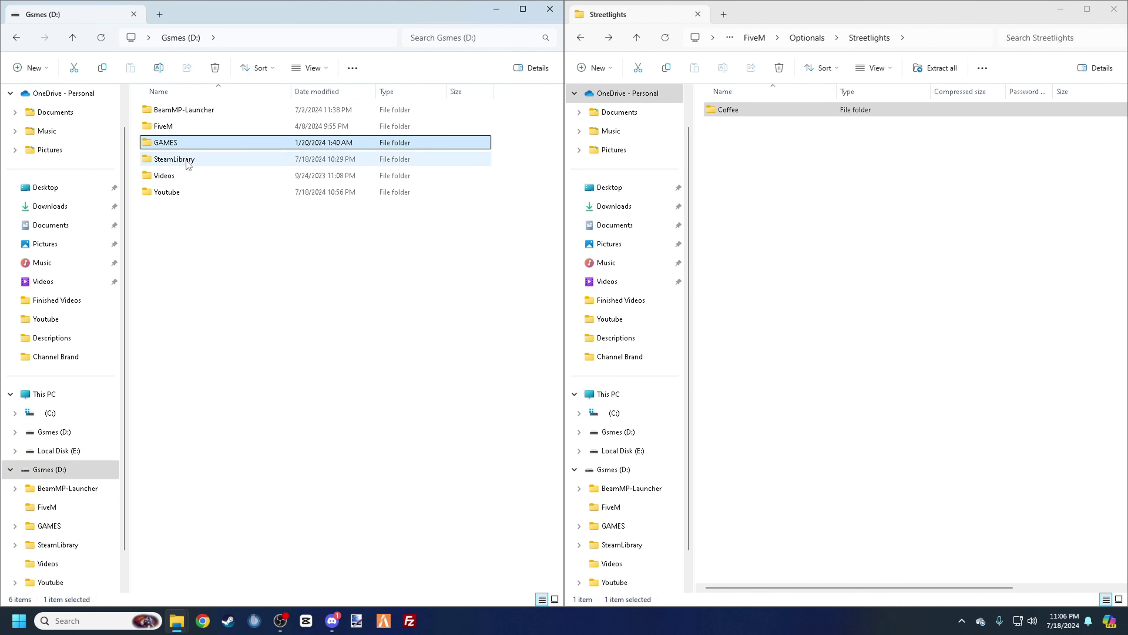
double_click(184, 159)
double_click(182, 111)
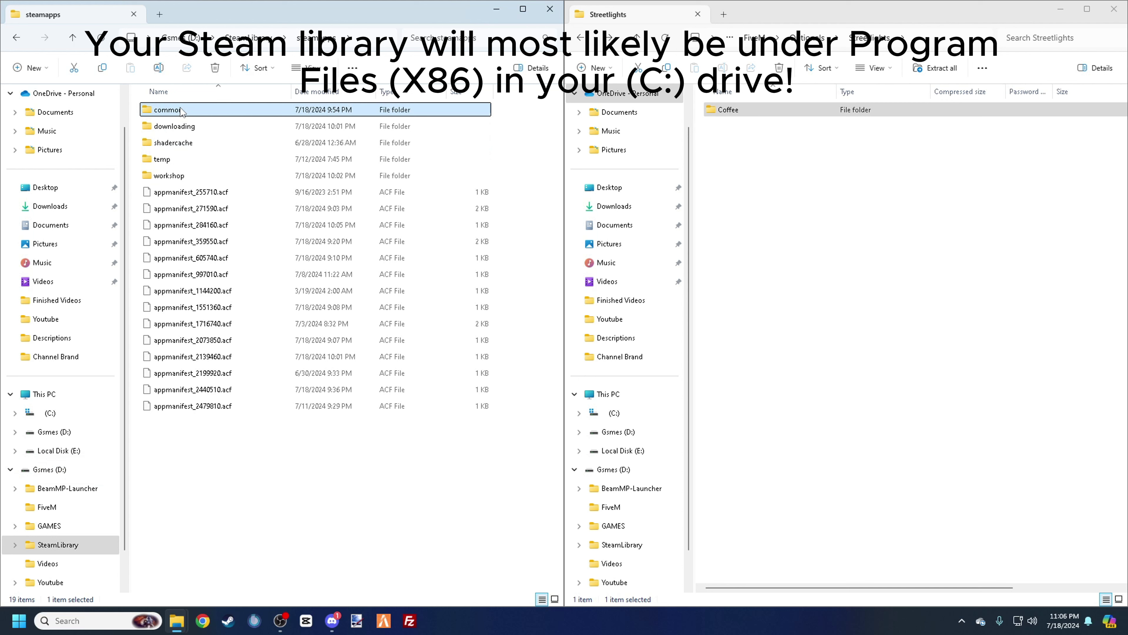
double_click(182, 111)
double_click(191, 192)
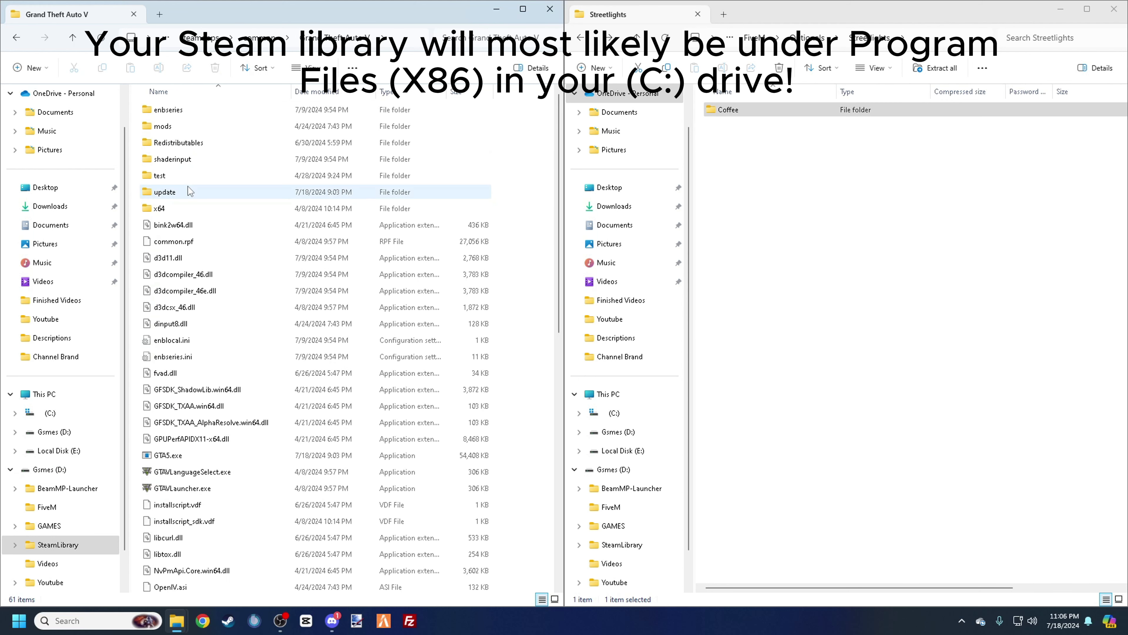
scroll(192, 187, down, 5)
scroll(192, 188, up, 5)
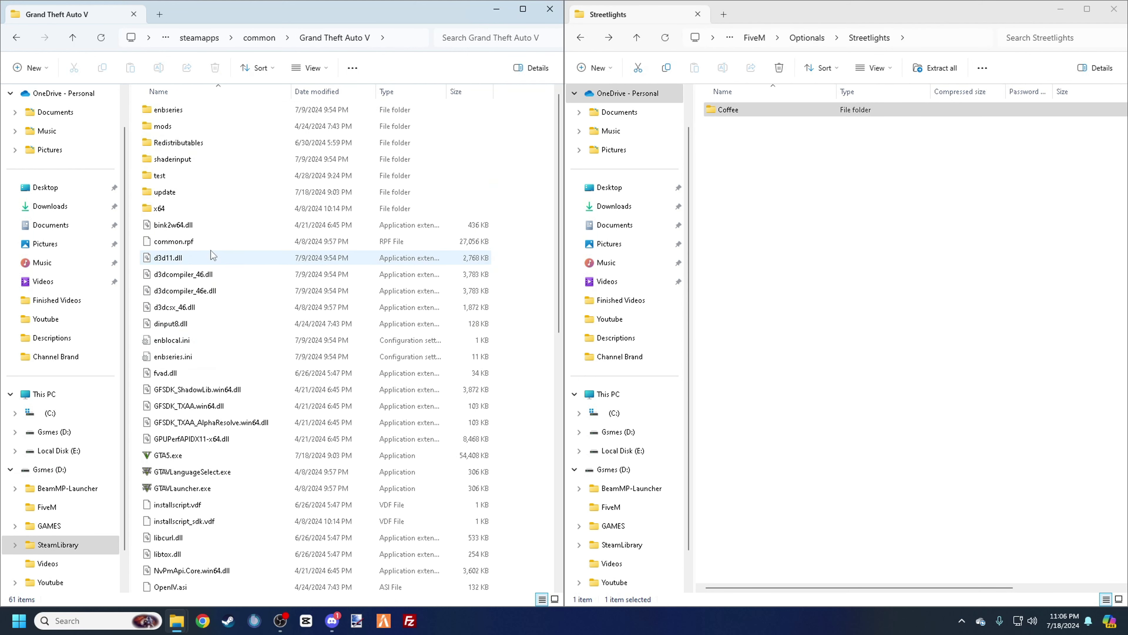
Step: Copy everything in ENBSeries (Required) > plugins into the Grand Theft Auto V folder, replacing existing files
click(580, 38)
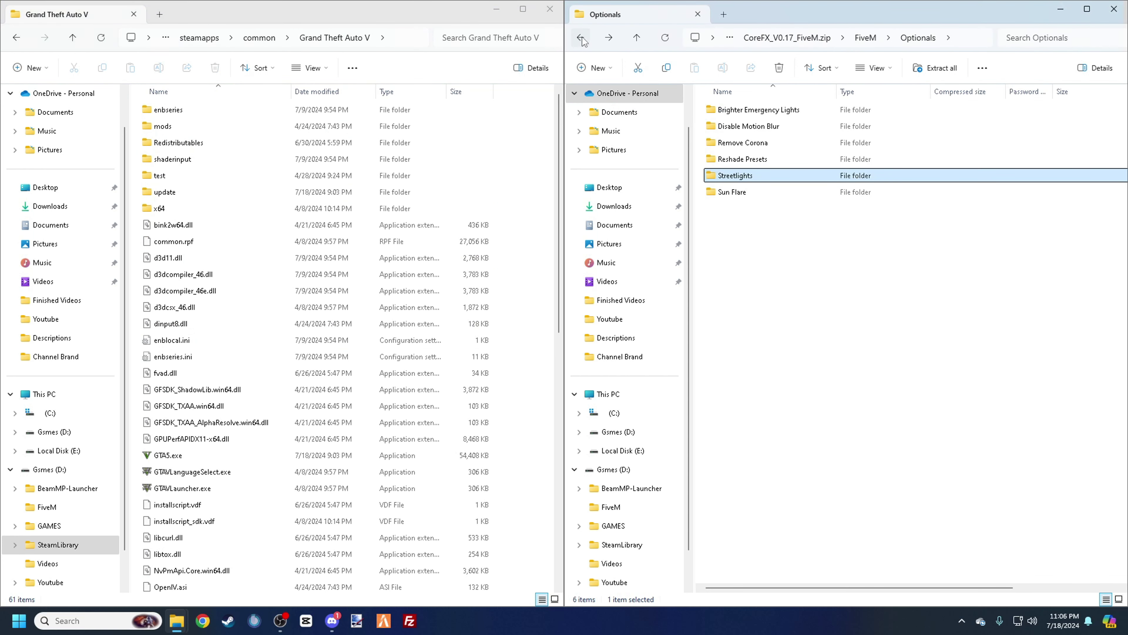
click(581, 38)
double_click(763, 127)
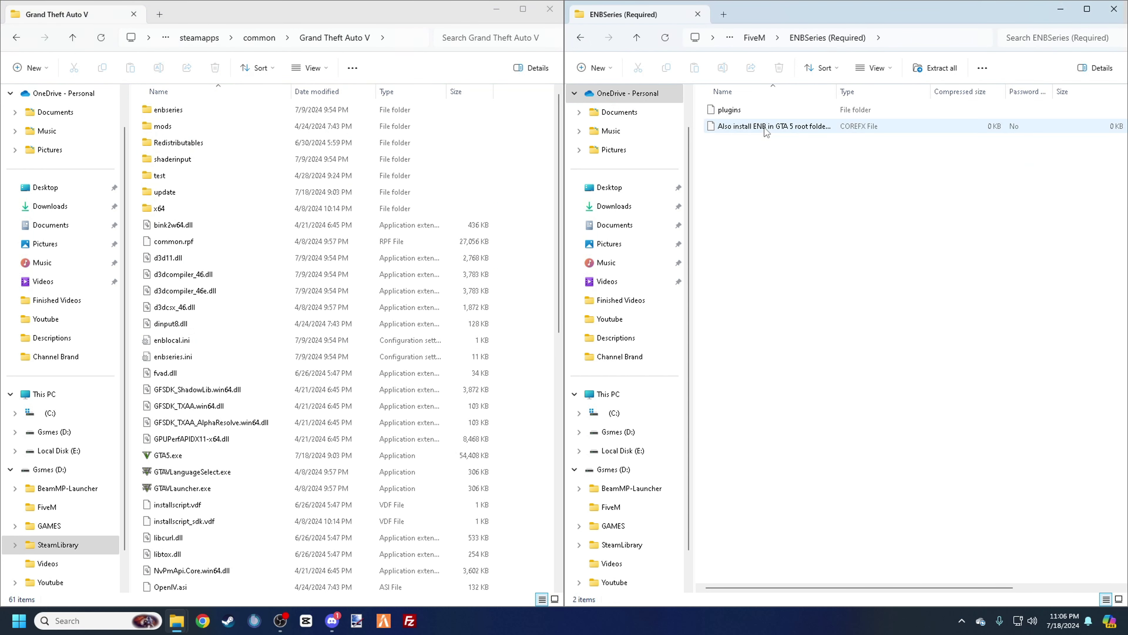
click(763, 125)
double_click(763, 115)
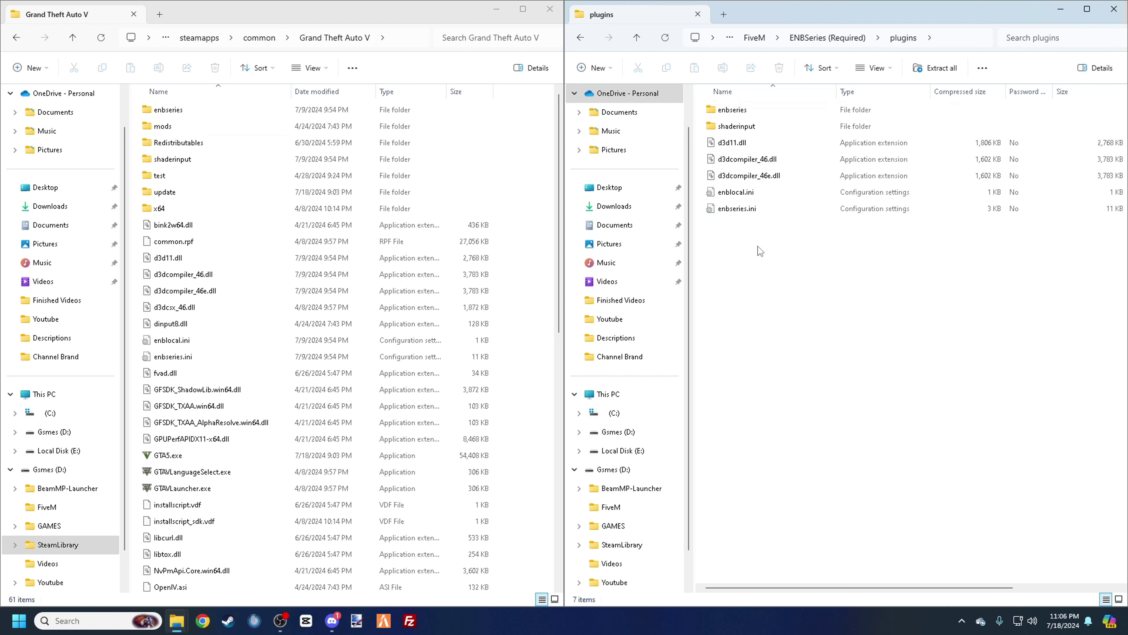
drag(758, 247, 536, 225)
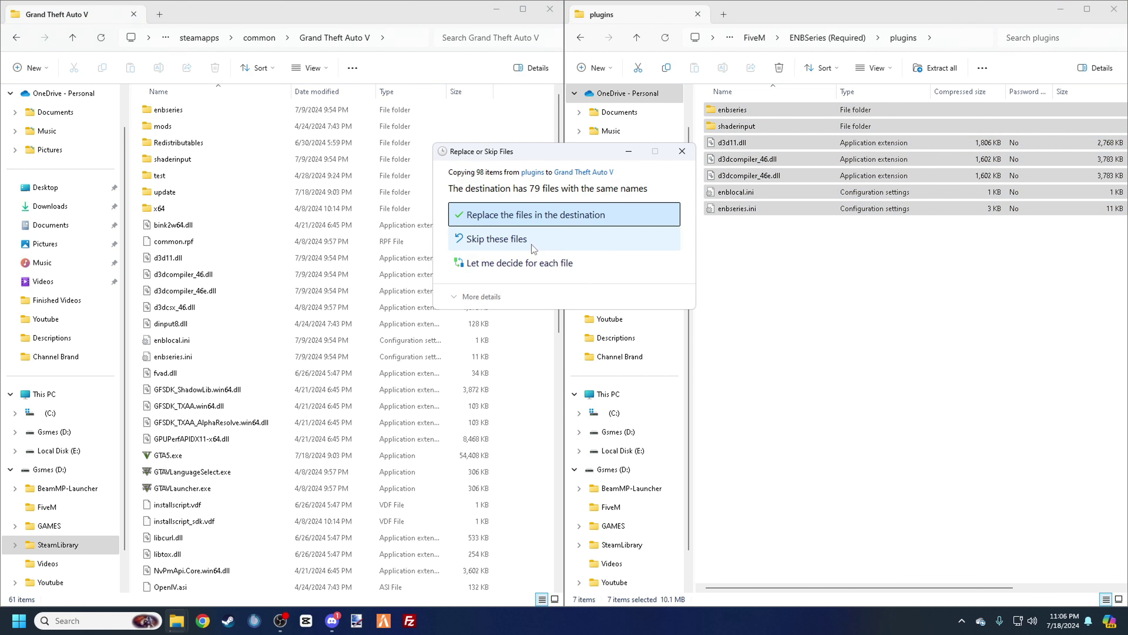
click(543, 215)
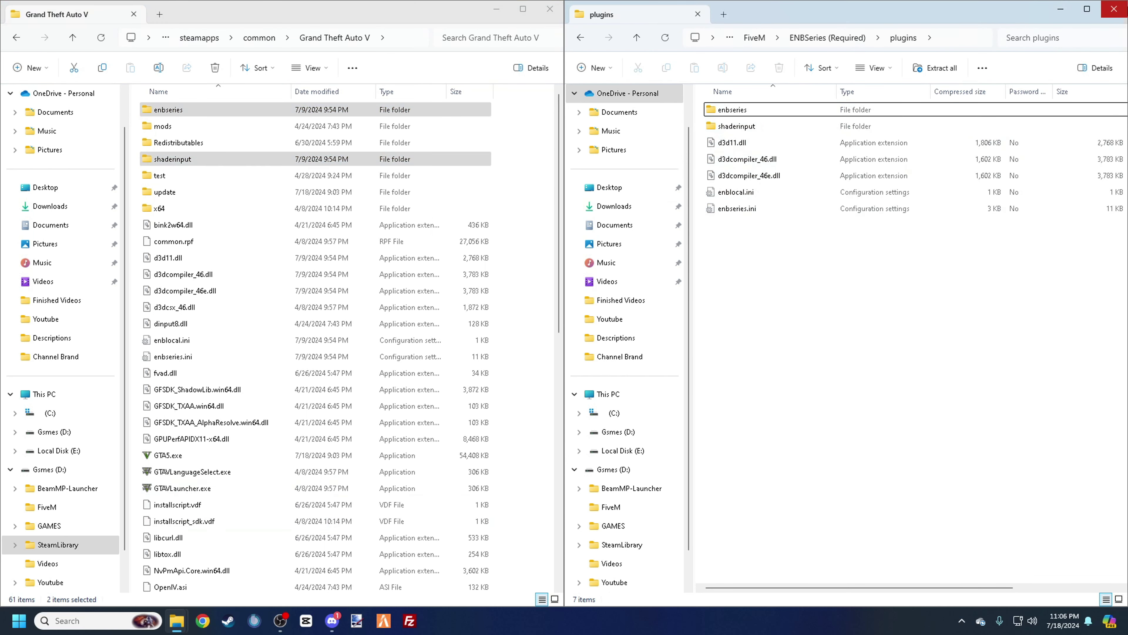
Step: Close the plugins and Grand Theft Auto V windows
click(1113, 8)
click(559, 11)
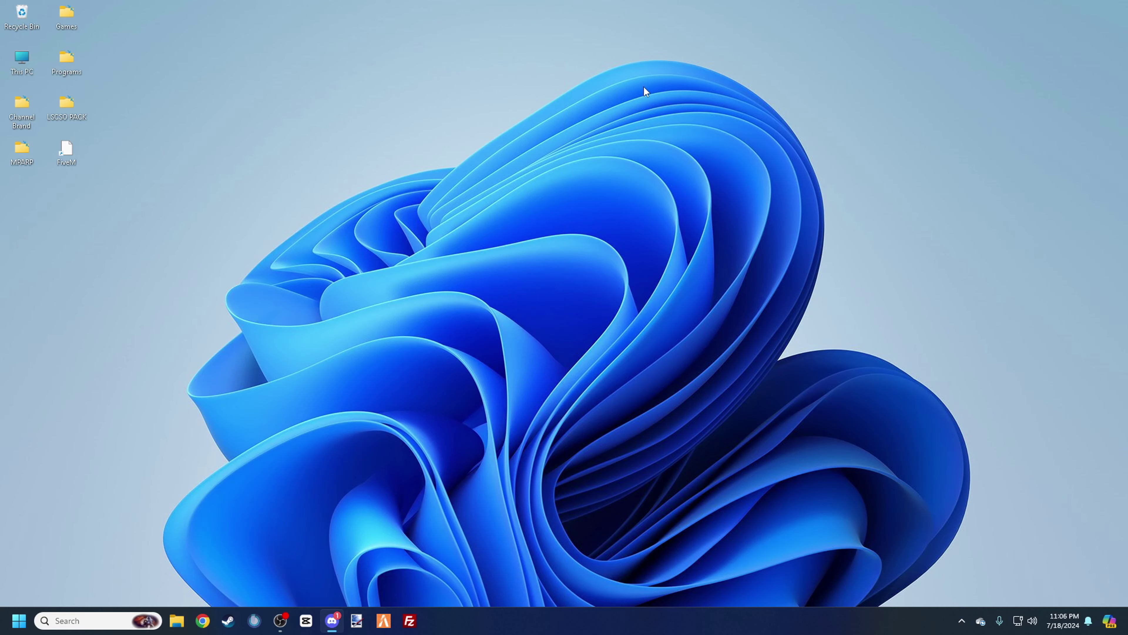